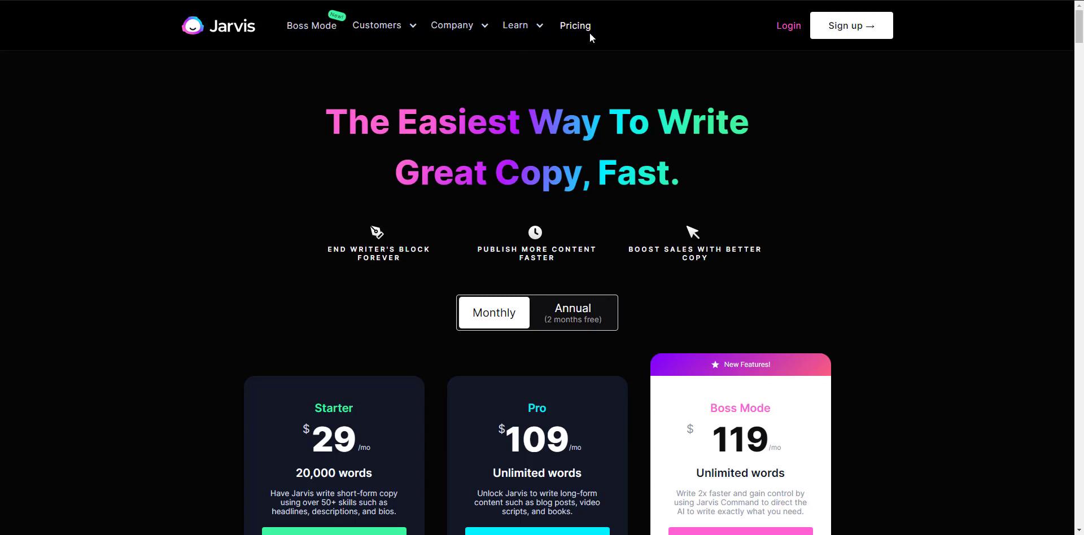
# Examine the monthly prices and included features of the Starter, Pro and Boss Mode plans
pyautogui.scroll(-4, 456, 327)
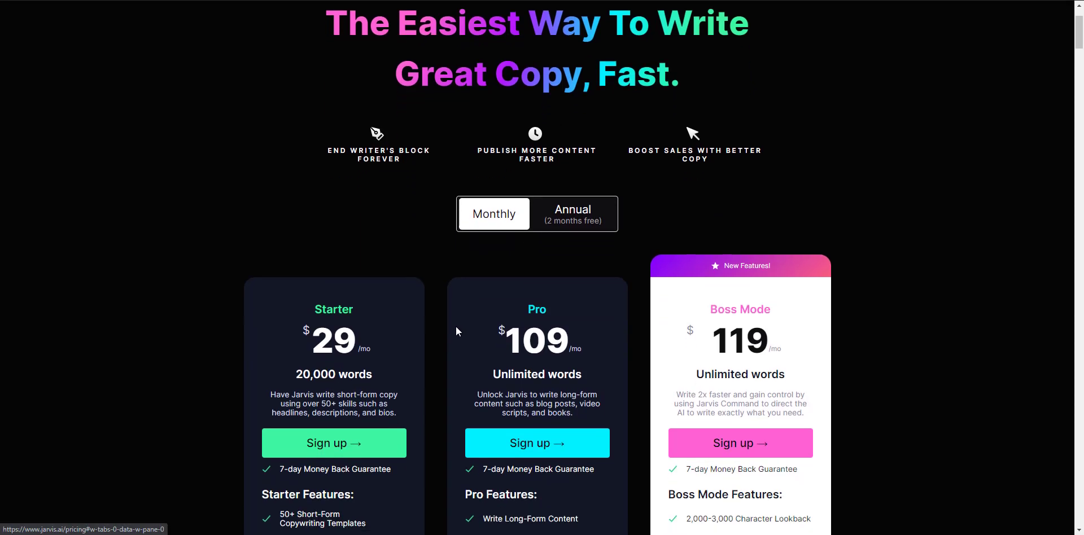
pyautogui.scroll(-1, 452, 333)
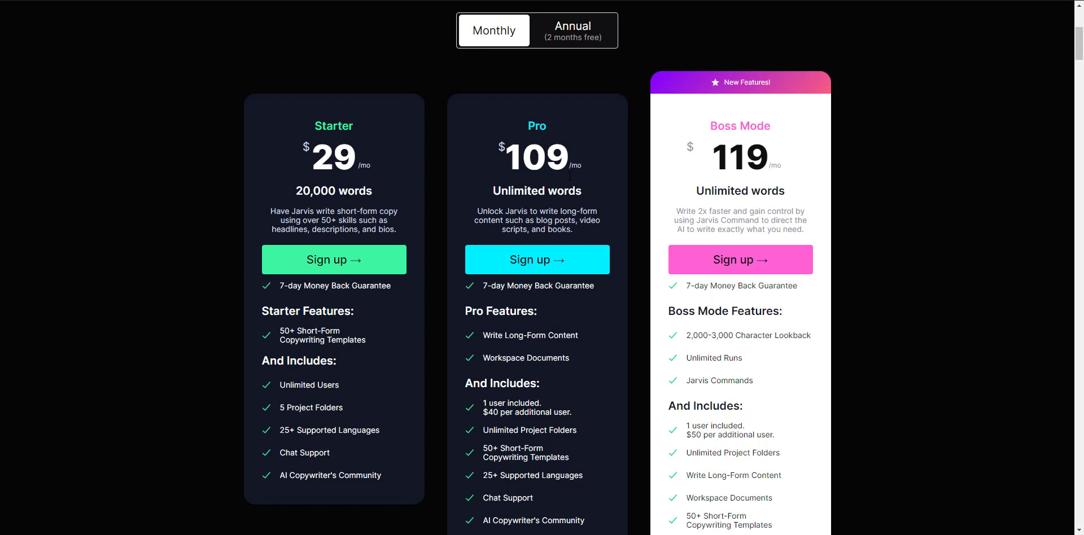
pyautogui.moveTo(392, 406)
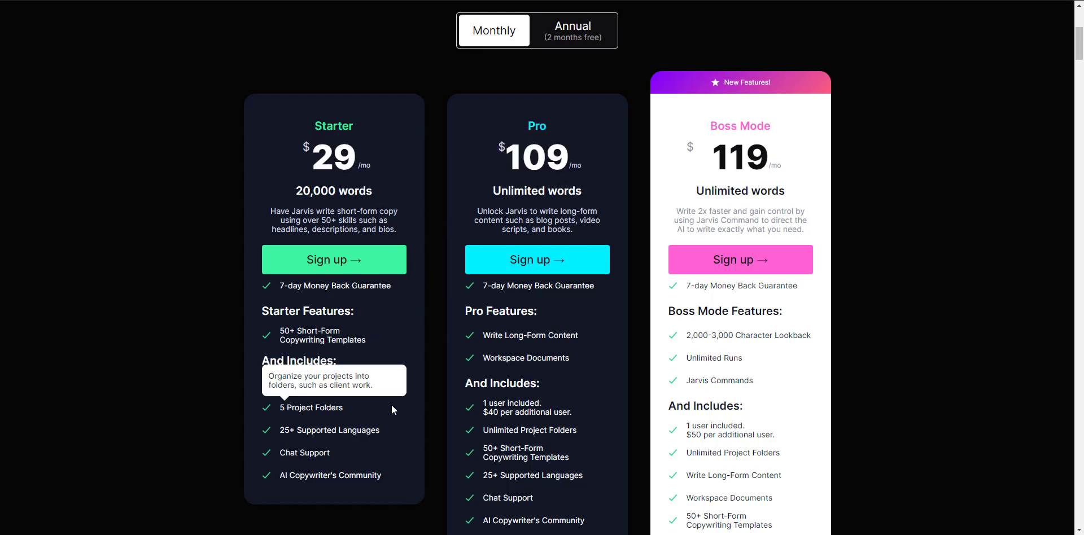
pyautogui.moveTo(391, 346)
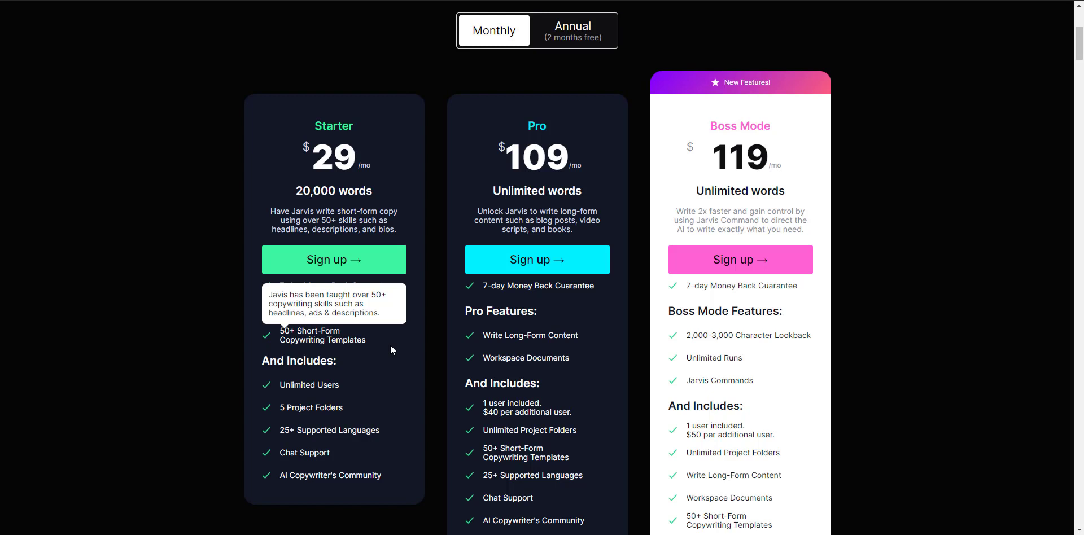
pyautogui.moveTo(396, 484)
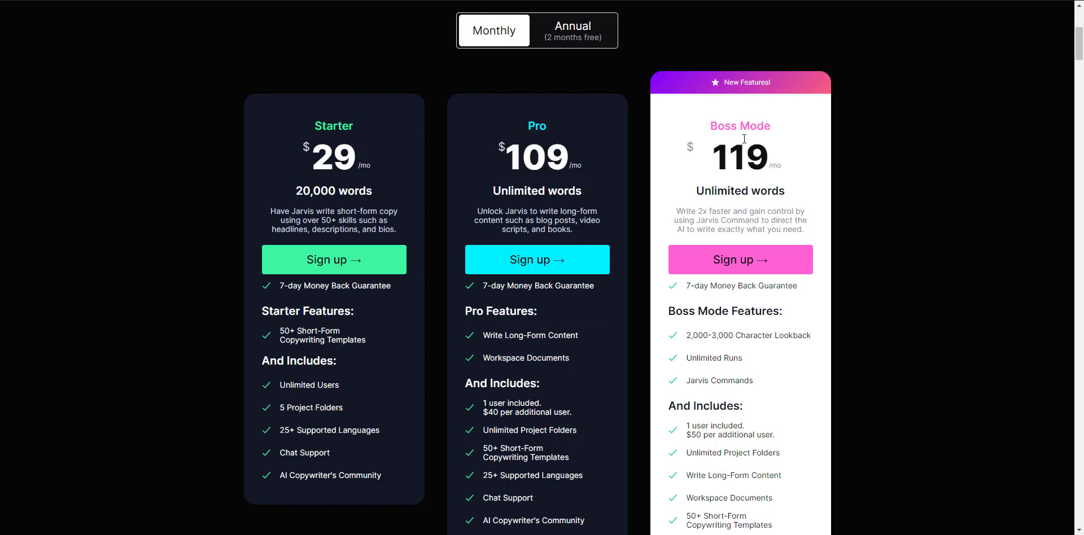
pyautogui.moveTo(609, 358)
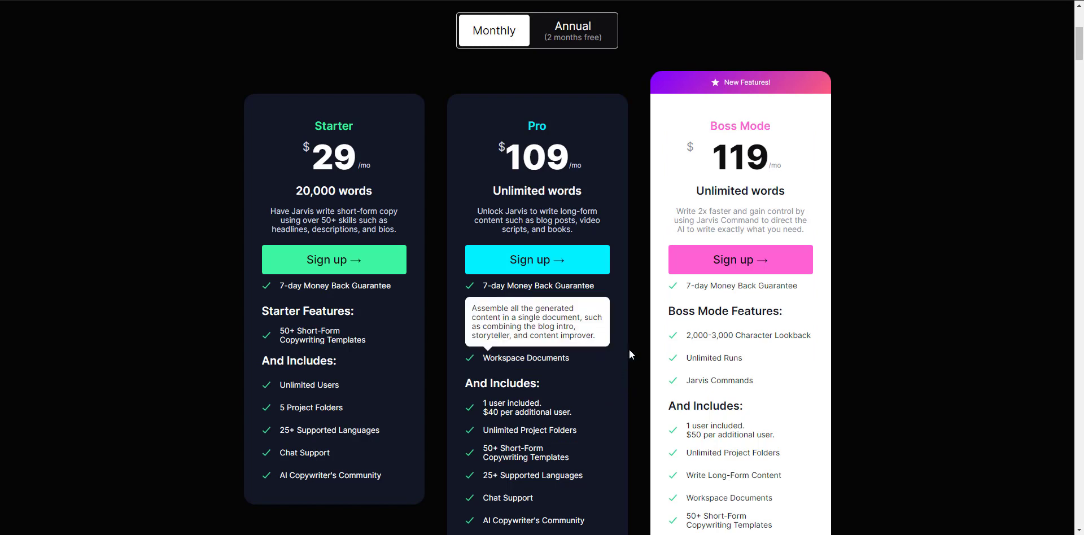
pyautogui.moveTo(590, 338)
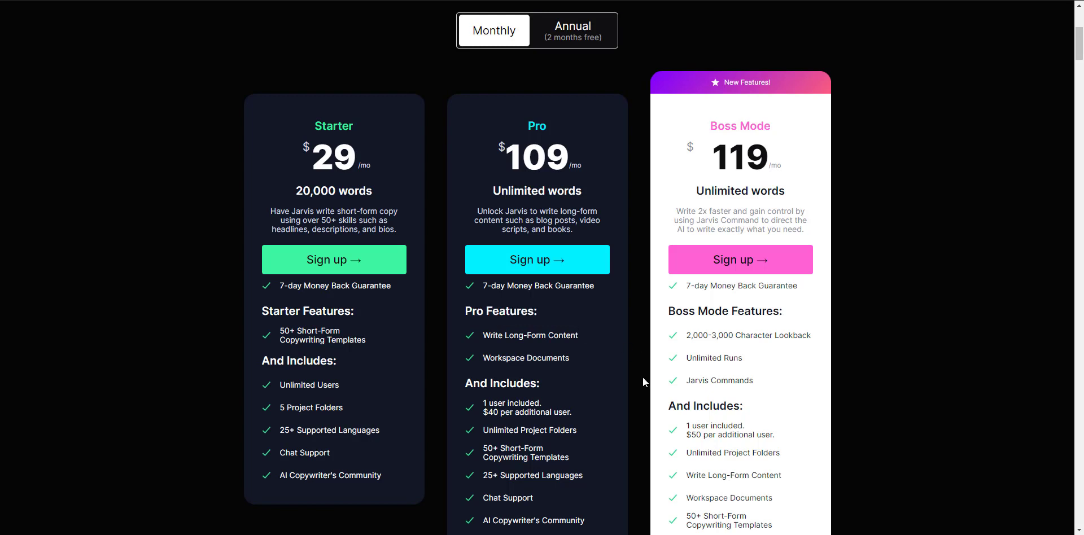
pyautogui.scroll(-1, 640, 380)
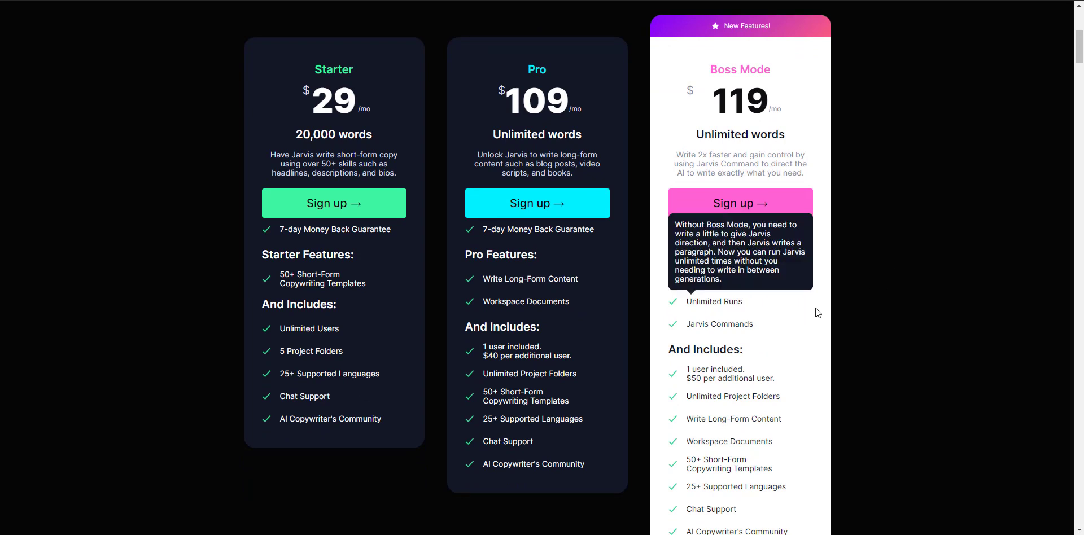
pyautogui.moveTo(814, 326)
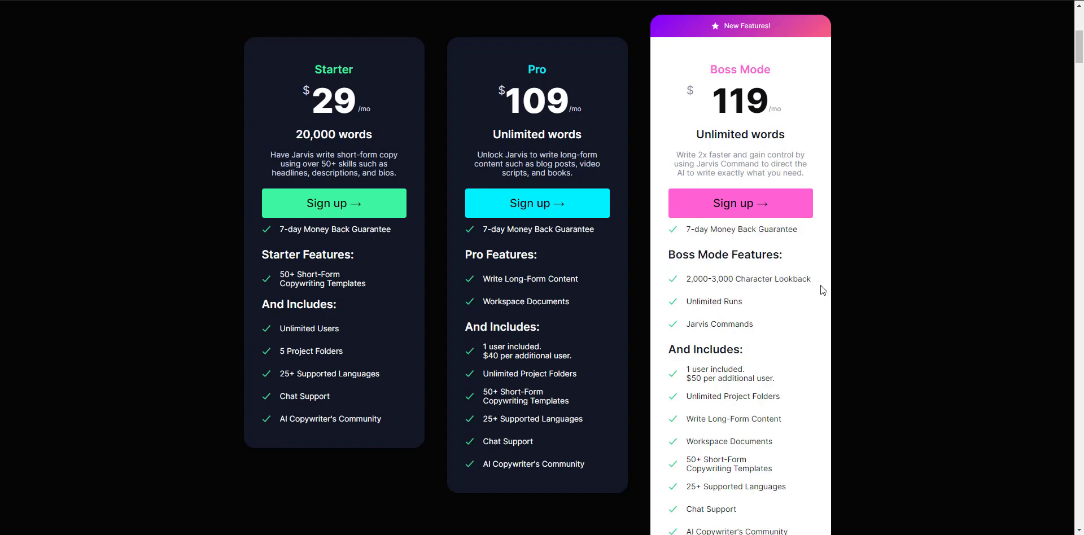
pyautogui.moveTo(805, 280)
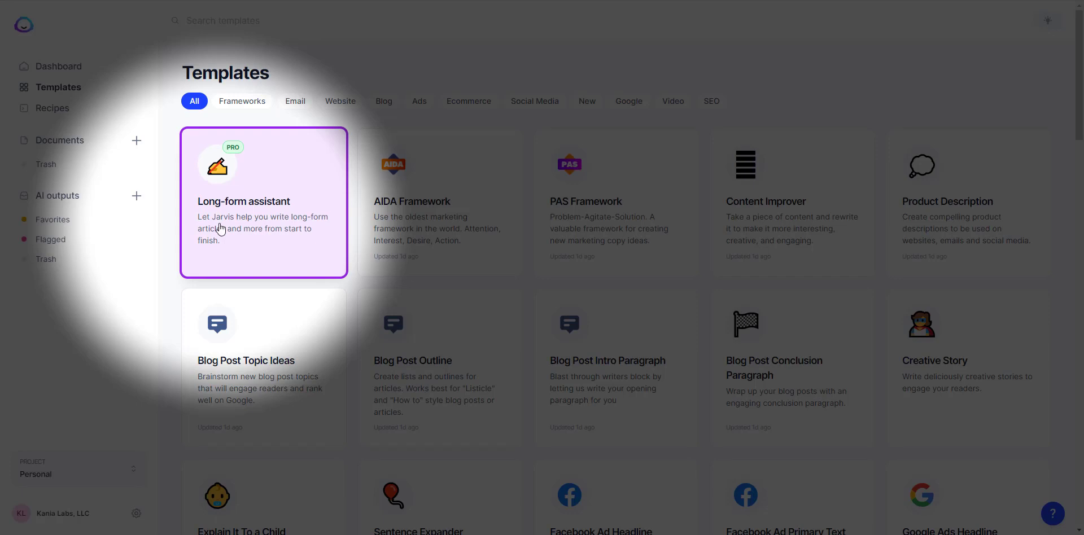
# Start a blog post workflow with the Long-form assistant, entering "what's in a flu shot" as both content description and keyword
pyautogui.click(221, 229)
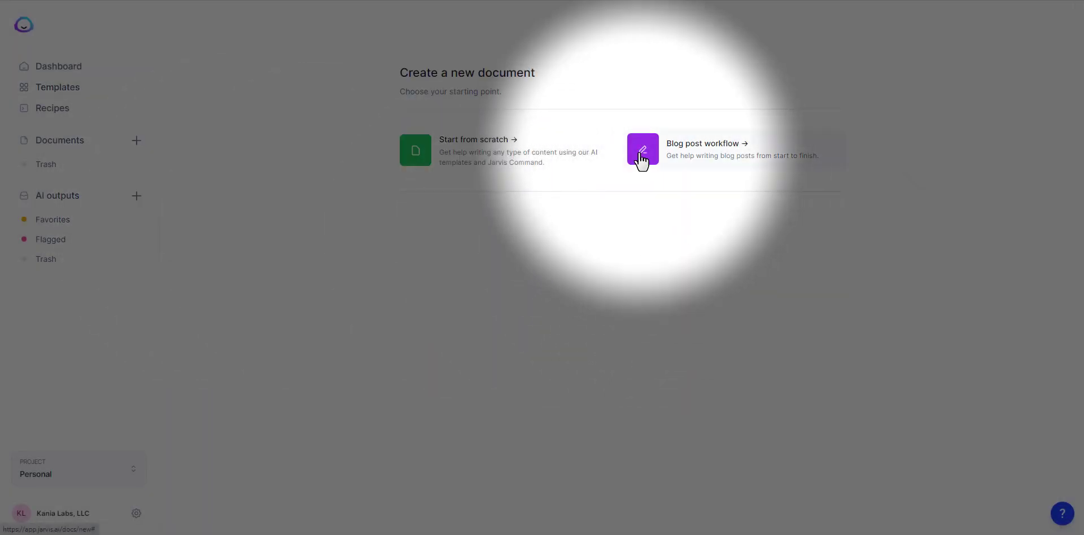
pyautogui.click(642, 162)
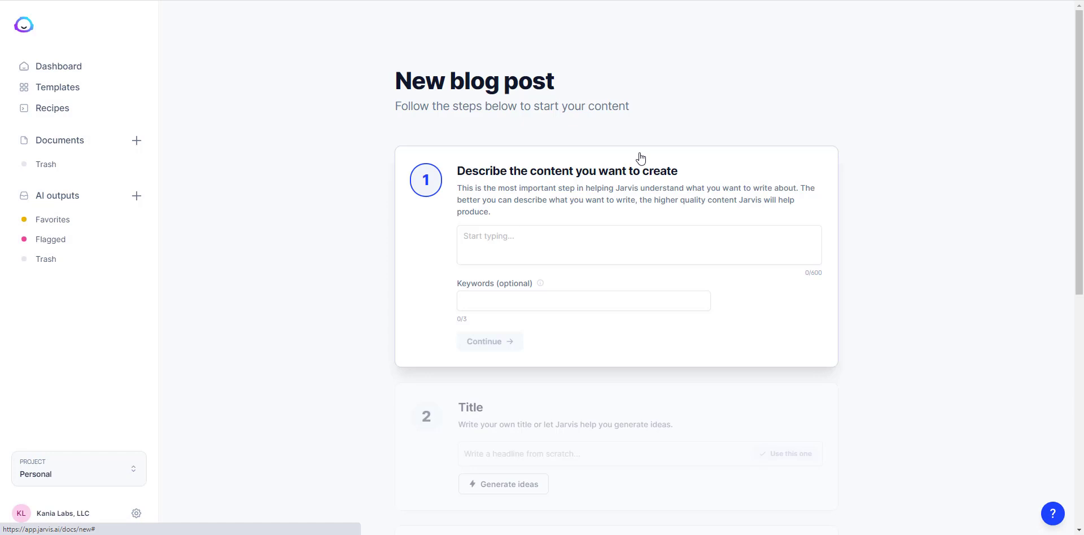
pyautogui.click(531, 240)
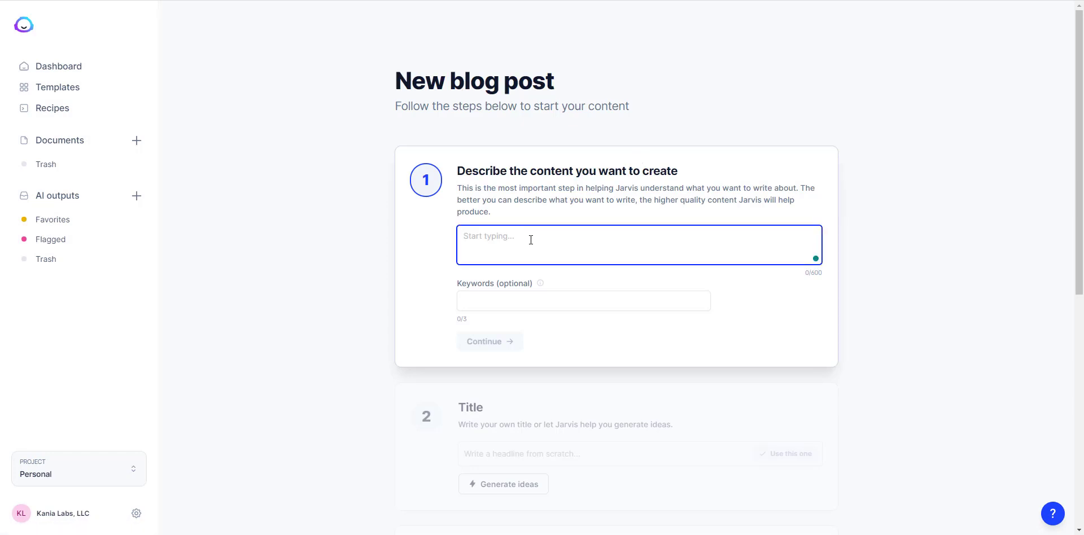
pyautogui.write("what's in a flu shot")
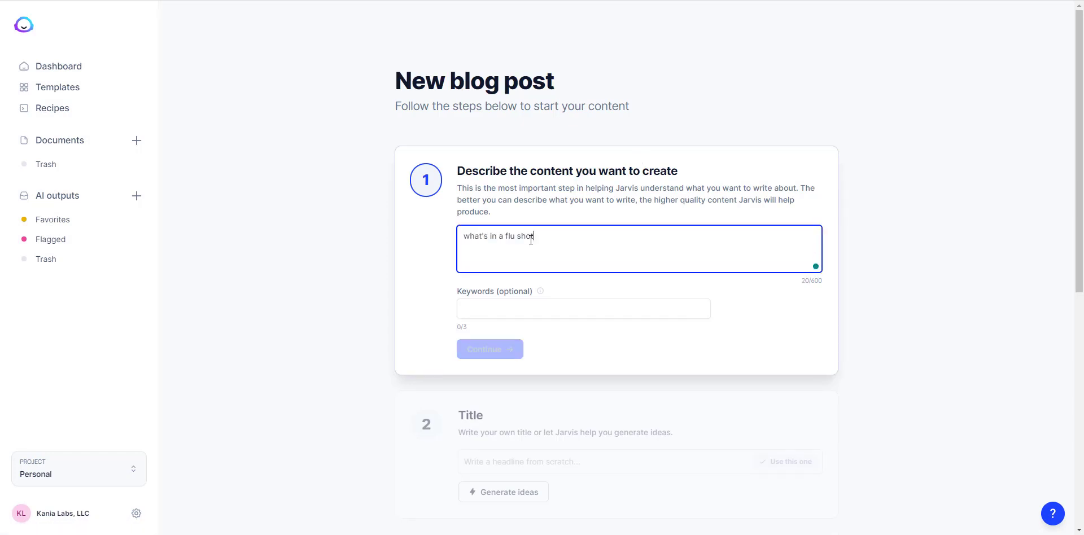
pyautogui.click(557, 308)
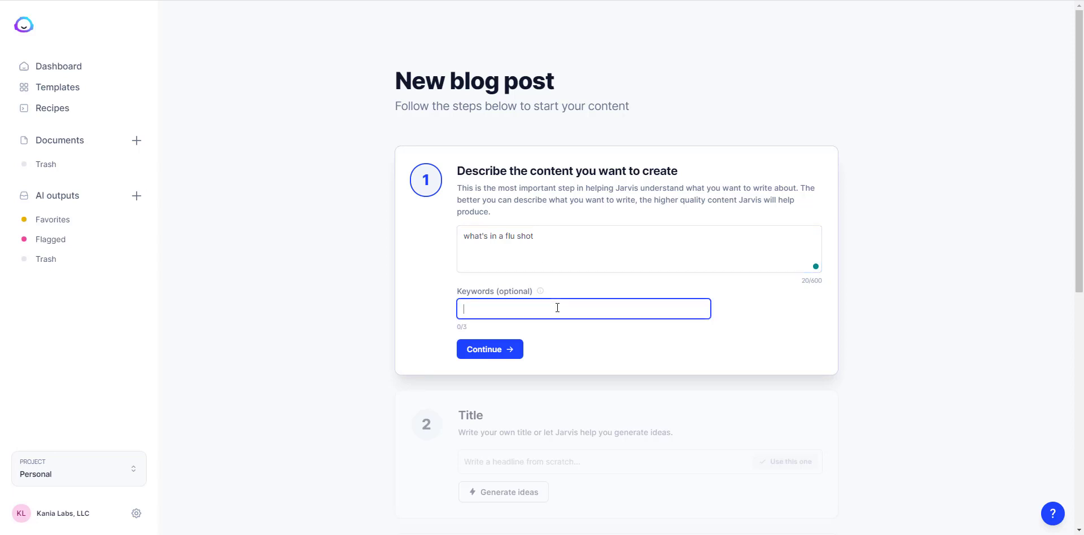
pyautogui.write("what's in a flu shot")
pyautogui.press('Return')
pyautogui.click(510, 350)
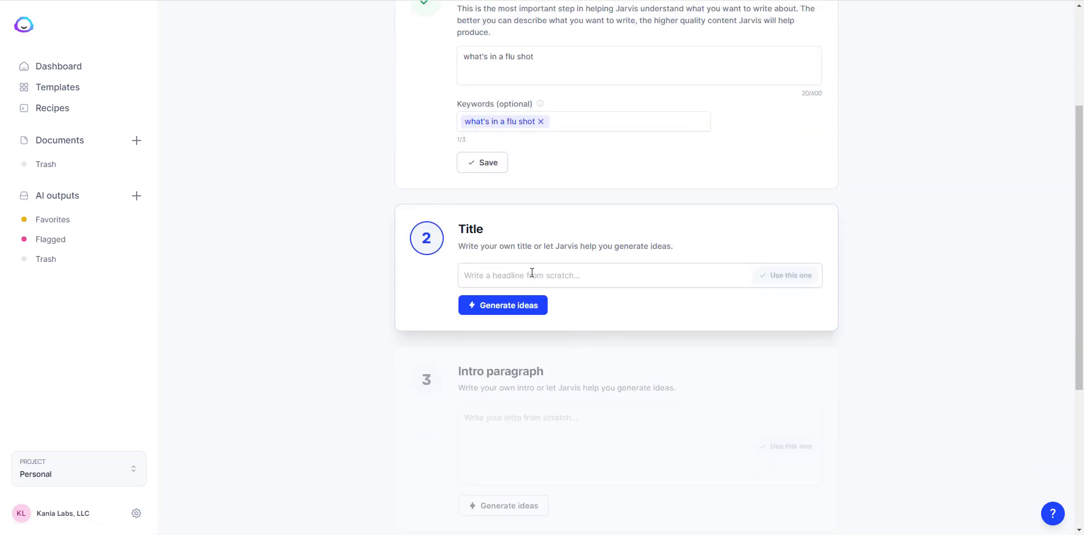
# Generate title ideas from "what's in a flu shot" and use "A Comprehensive Guide to What's in a Flu Shot"
pyautogui.click(532, 273)
pyautogui.write("what's in a flu shot")
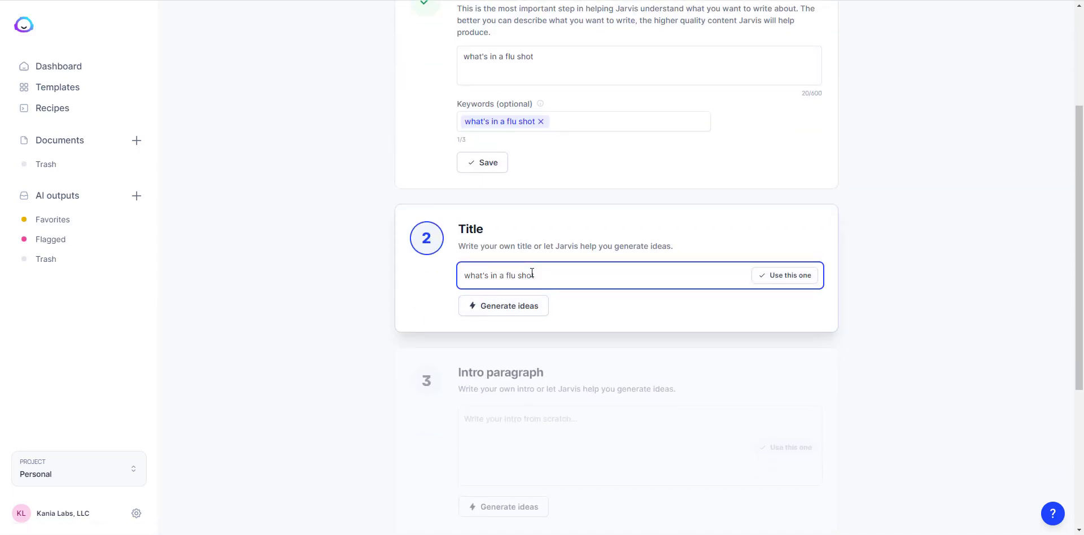
pyautogui.click(521, 315)
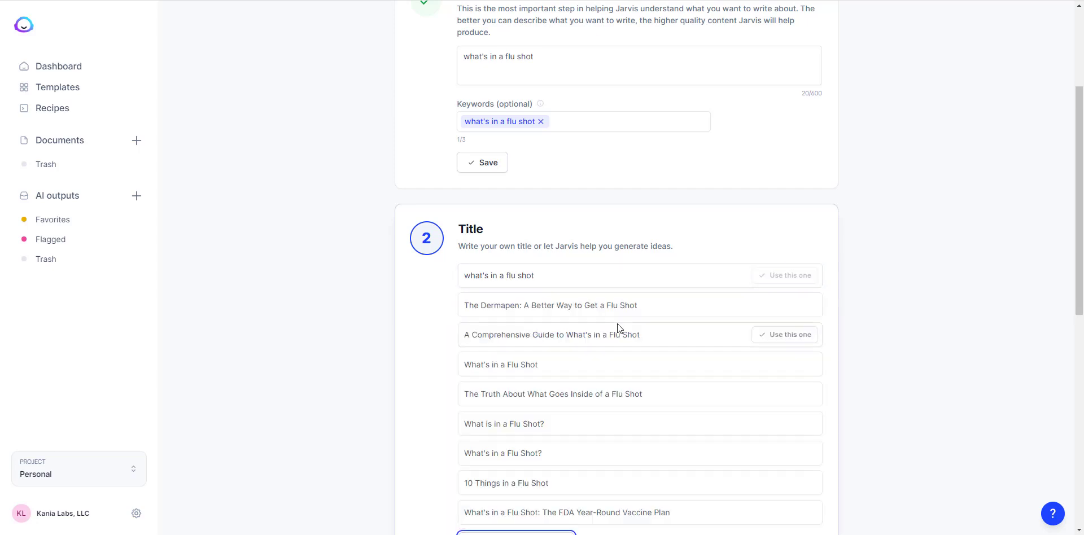
pyautogui.scroll(-1, 625, 326)
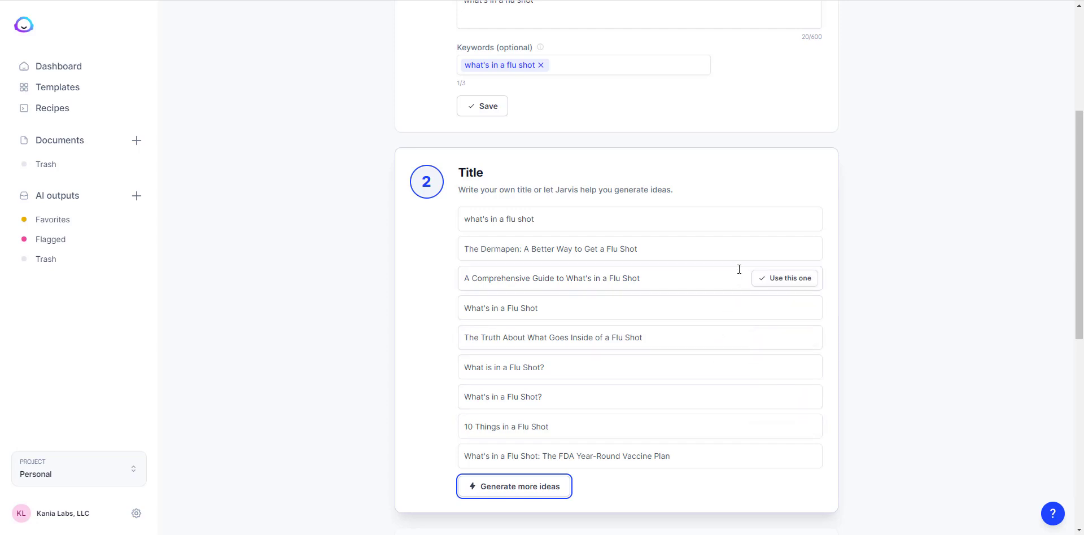
pyautogui.click(774, 278)
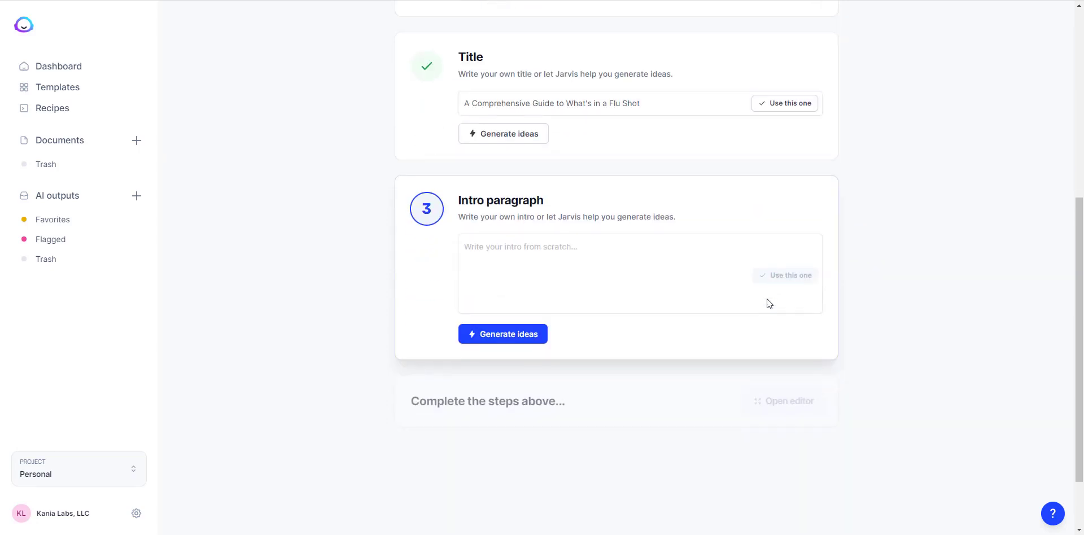
# Write the intro "Every year, millions of people get their flu shot from their doctor or local pharmacy. But what's in it?" and generate intro ideas
pyautogui.click(615, 257)
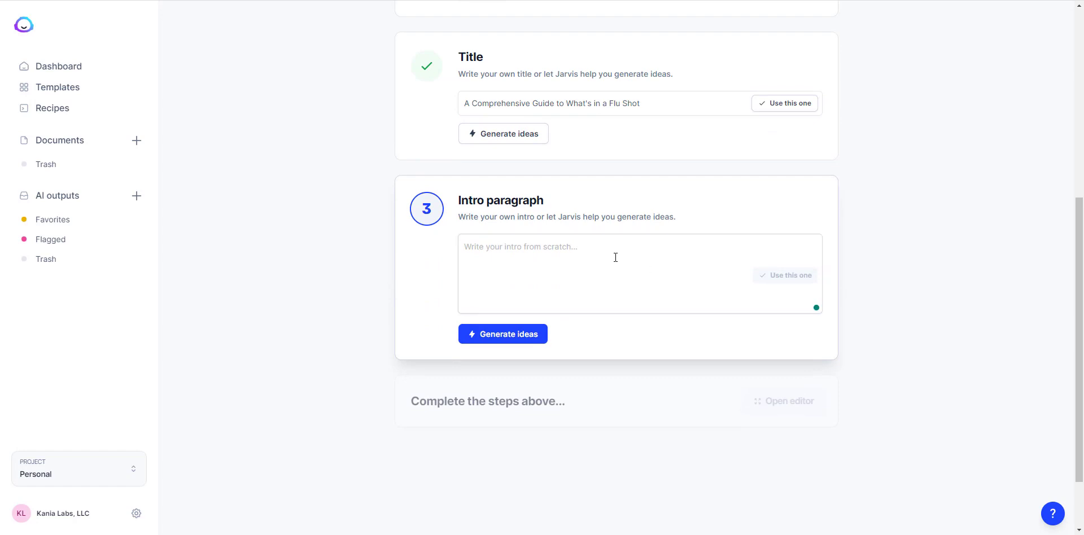
pyautogui.click(616, 257)
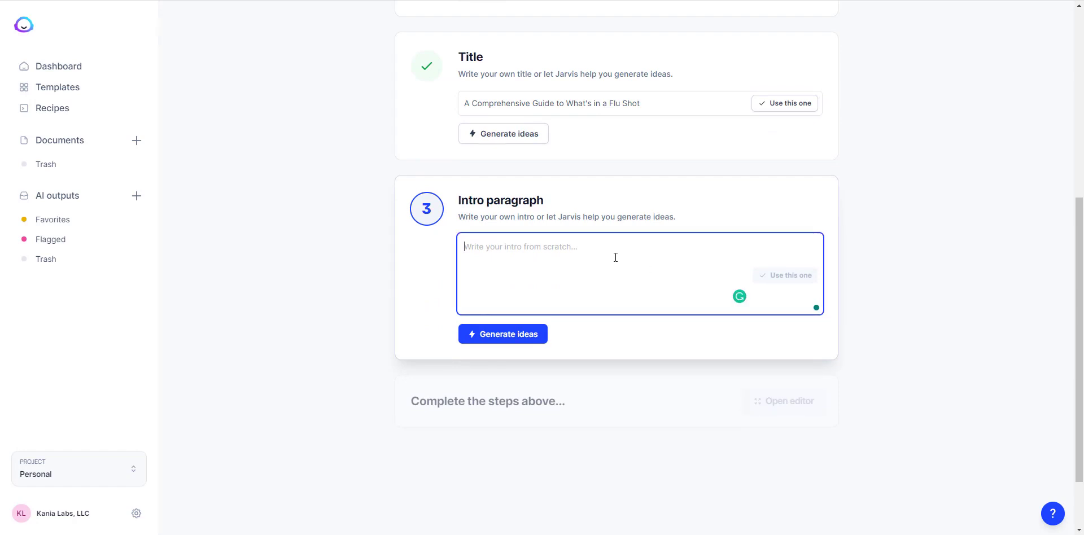
pyautogui.write('Every ye')
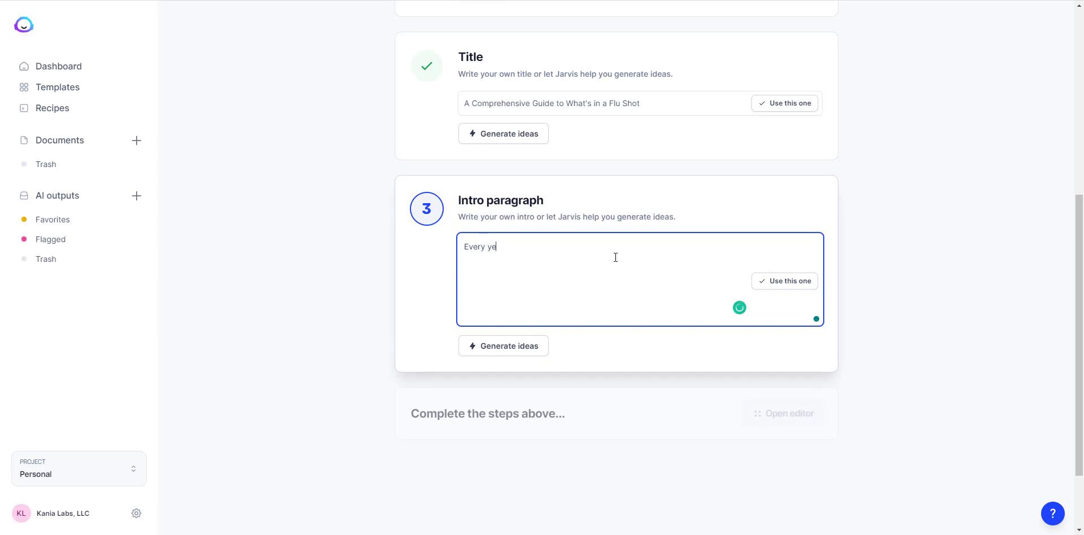
pyautogui.write('ar, millions of people get t')
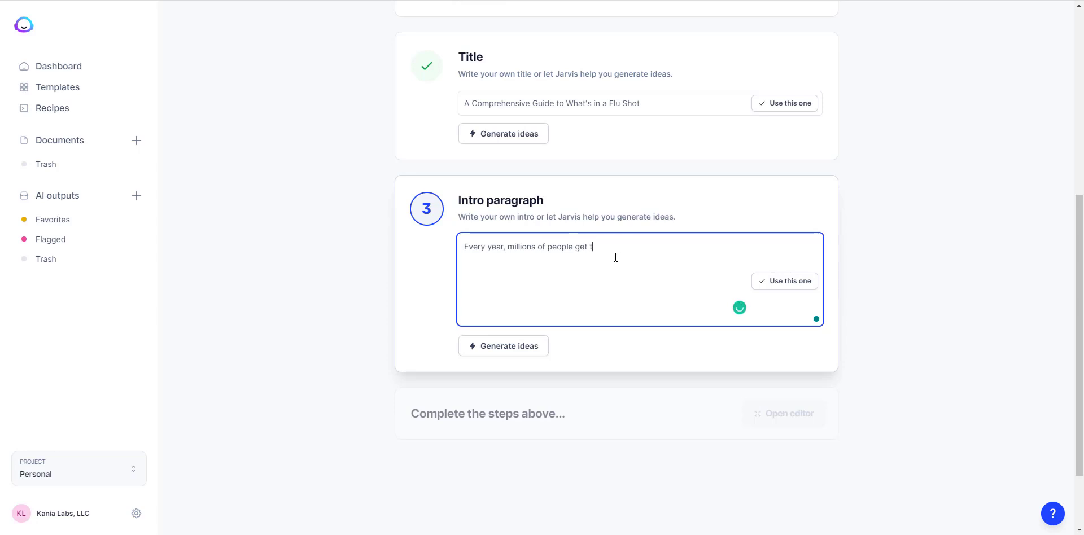
pyautogui.write('heir flu shot from their d')
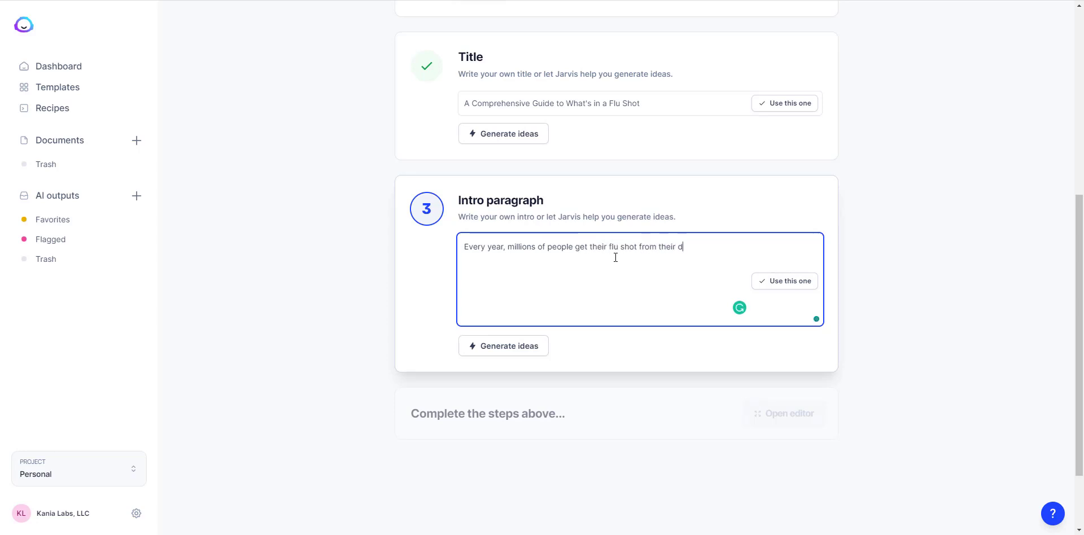
pyautogui.write('octor or local phara')
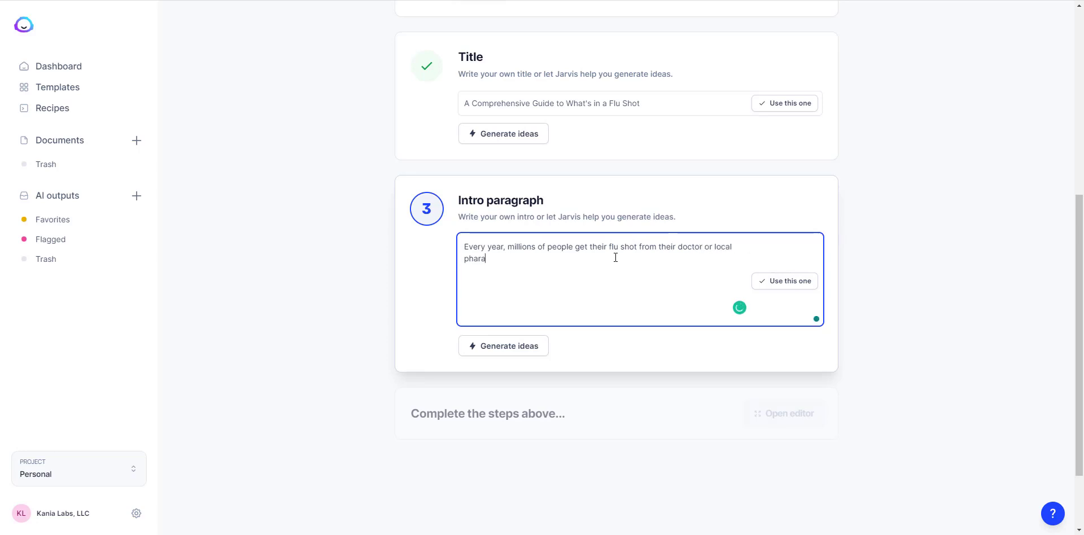
pyautogui.write("macy. But what's in it?")
pyautogui.click(543, 354)
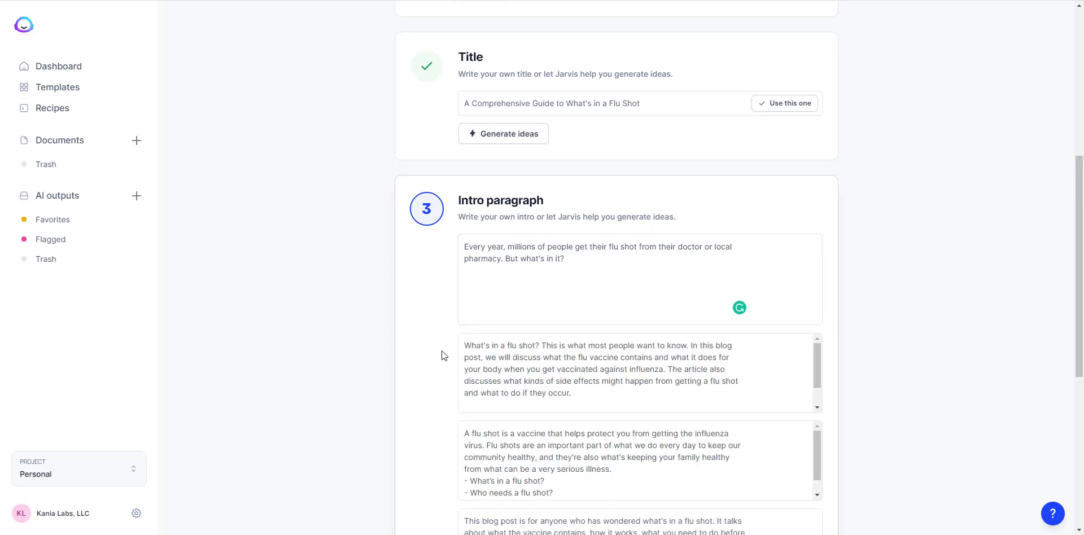
# Use the generated intro paragraph beginning "A flu shot is a vaccine that helps protect you from getting the influenza virus"
pyautogui.scroll(-1, 444, 363)
pyautogui.moveTo(461, 394)
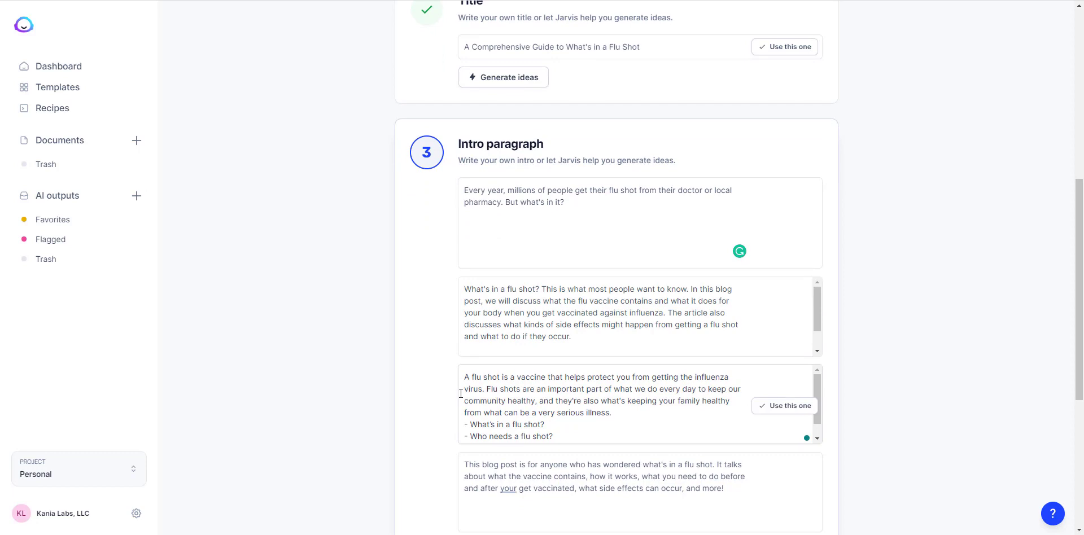
pyautogui.scroll(-5, 461, 394)
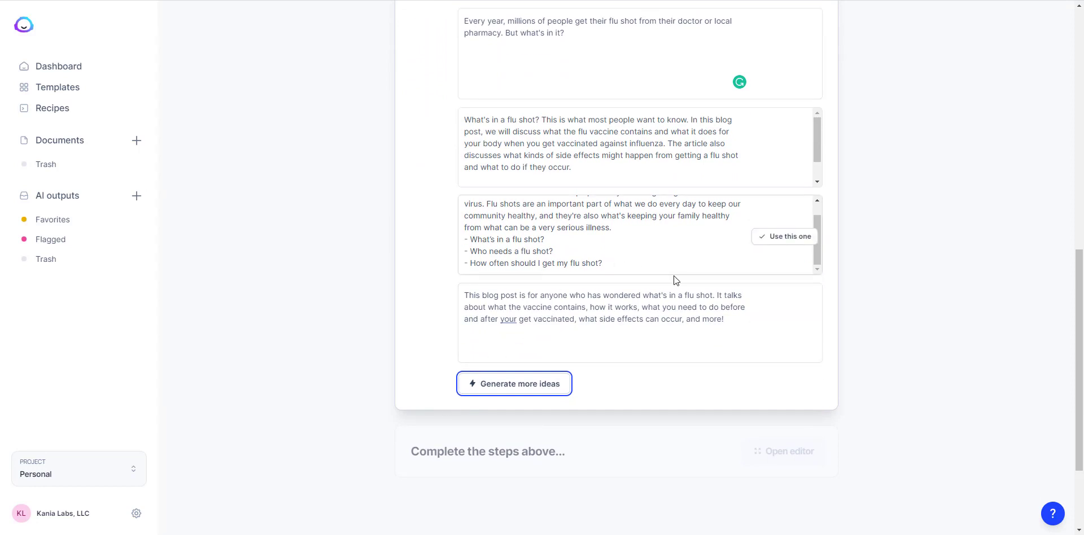
pyautogui.scroll(2, 679, 278)
pyautogui.scroll(1, 748, 252)
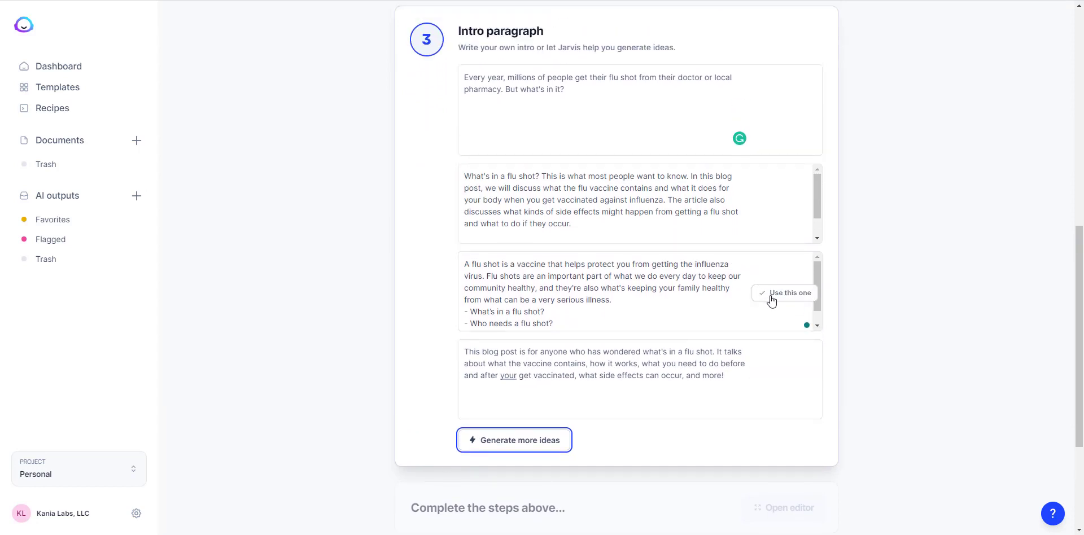
pyautogui.click(766, 293)
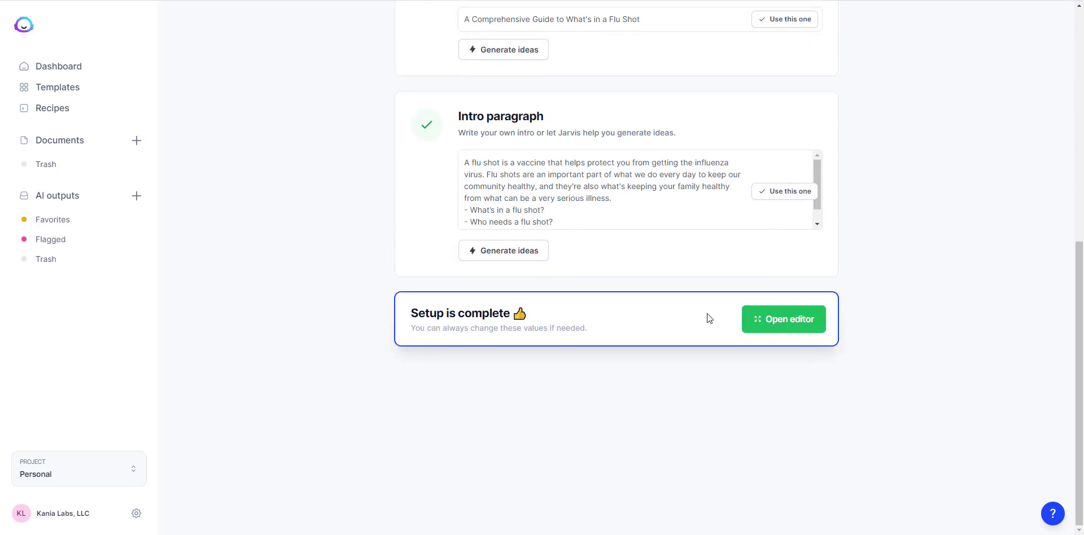
# Open the blog post in the editor and compose more content with the output length set to L
pyautogui.click(757, 321)
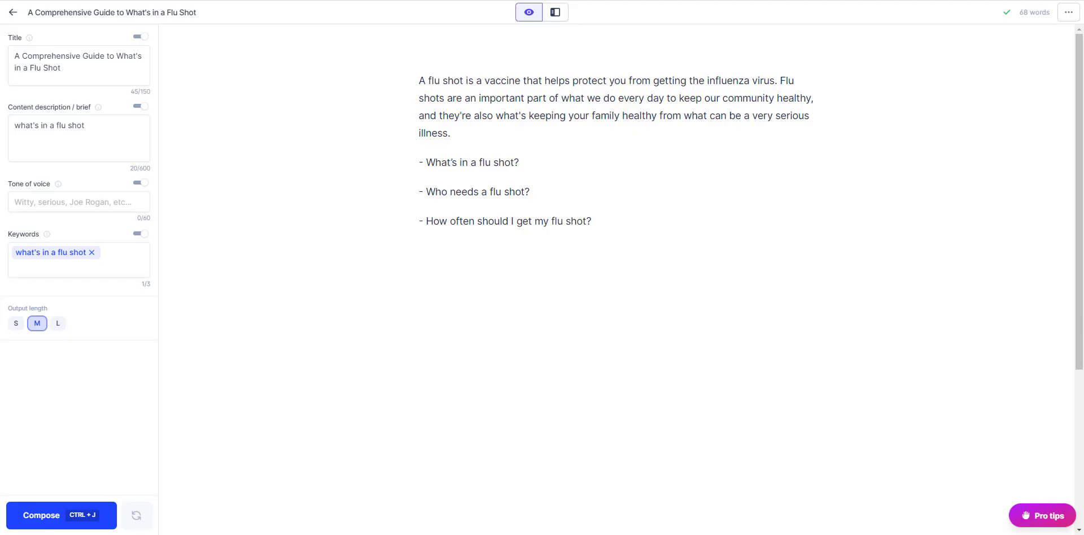
pyautogui.click(58, 324)
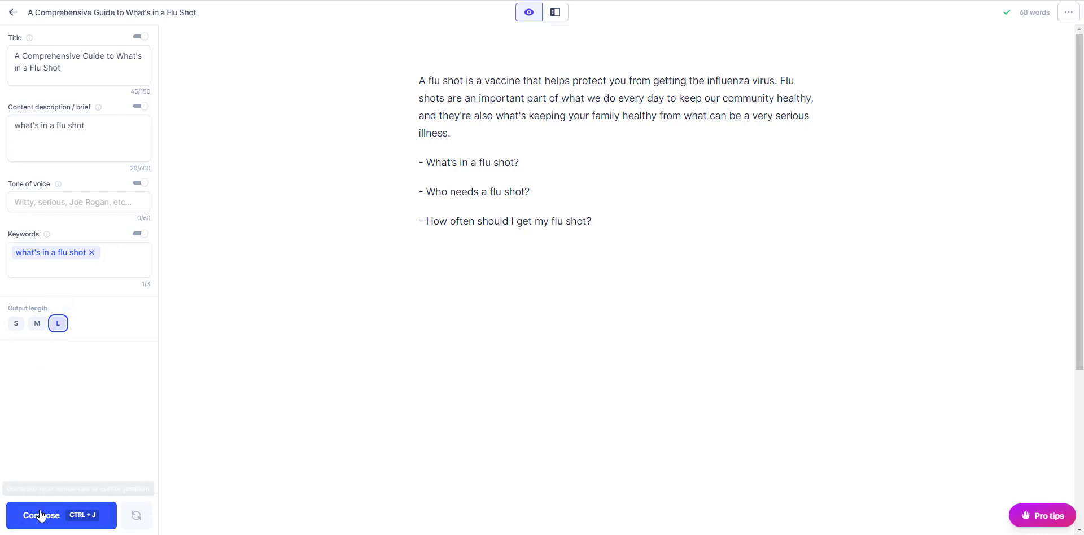
pyautogui.click(40, 515)
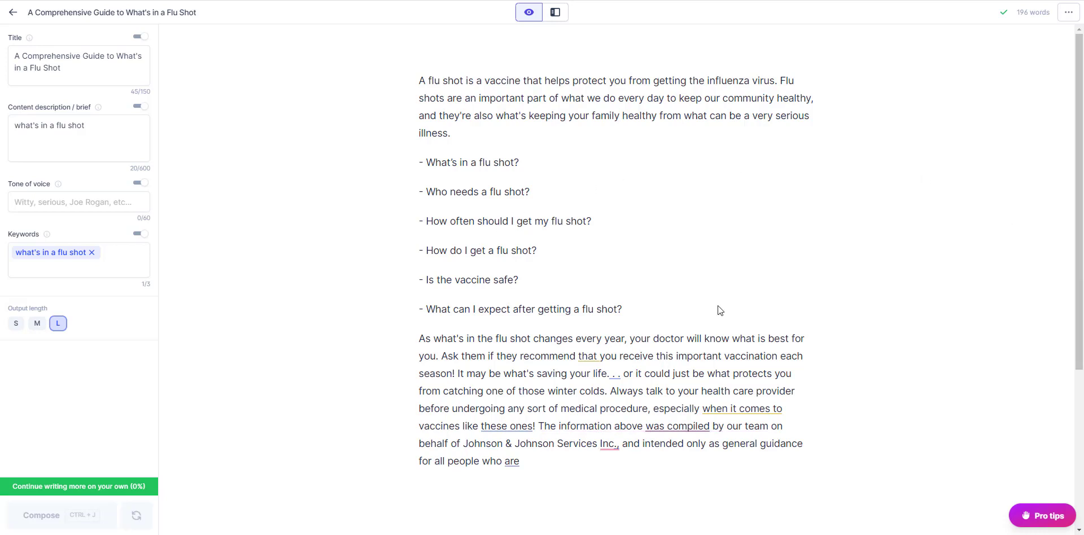
# Replace the "How do I get a flu shot?" line with a regenerated 5th-grader explanation and separate it from the vaccine safety question
pyautogui.tripleClick(466, 251)
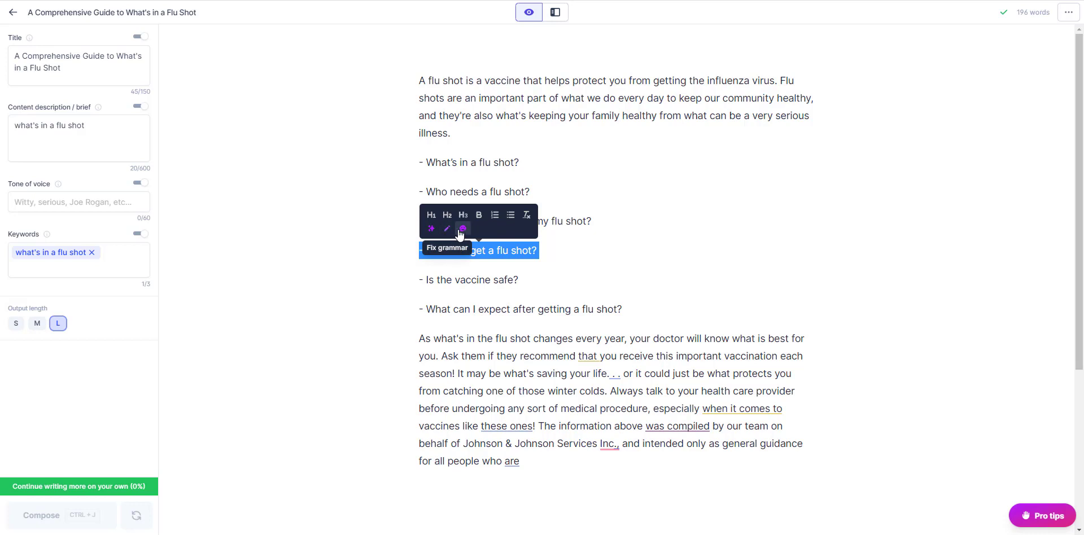
pyautogui.click(463, 231)
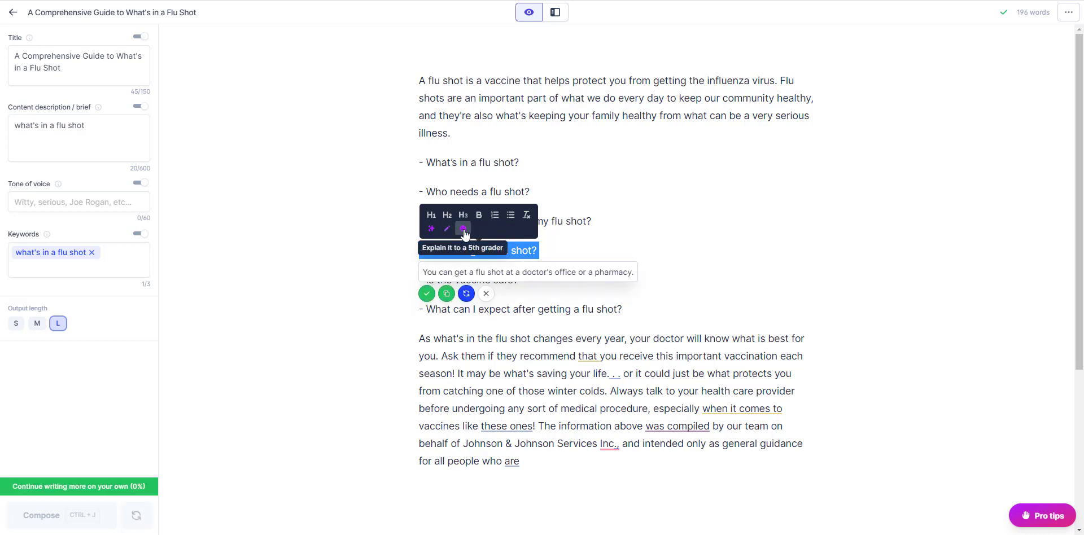
pyautogui.click(466, 294)
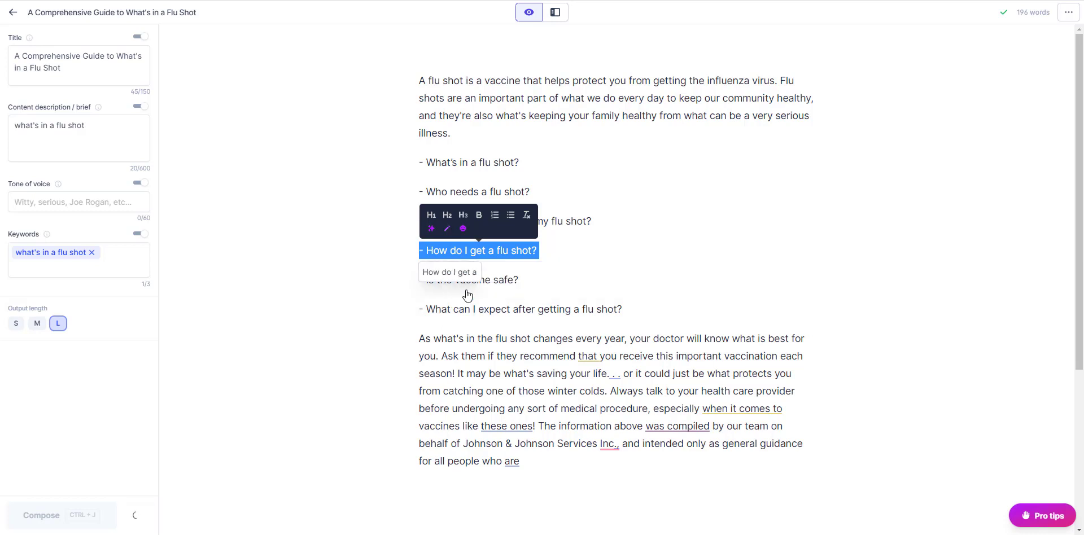
pyautogui.click(466, 294)
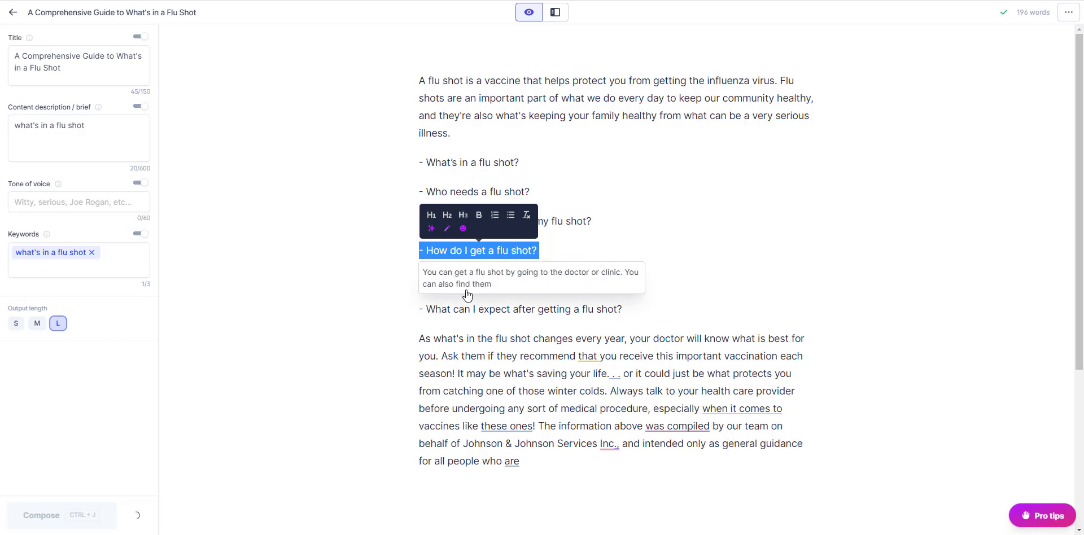
pyautogui.click(431, 306)
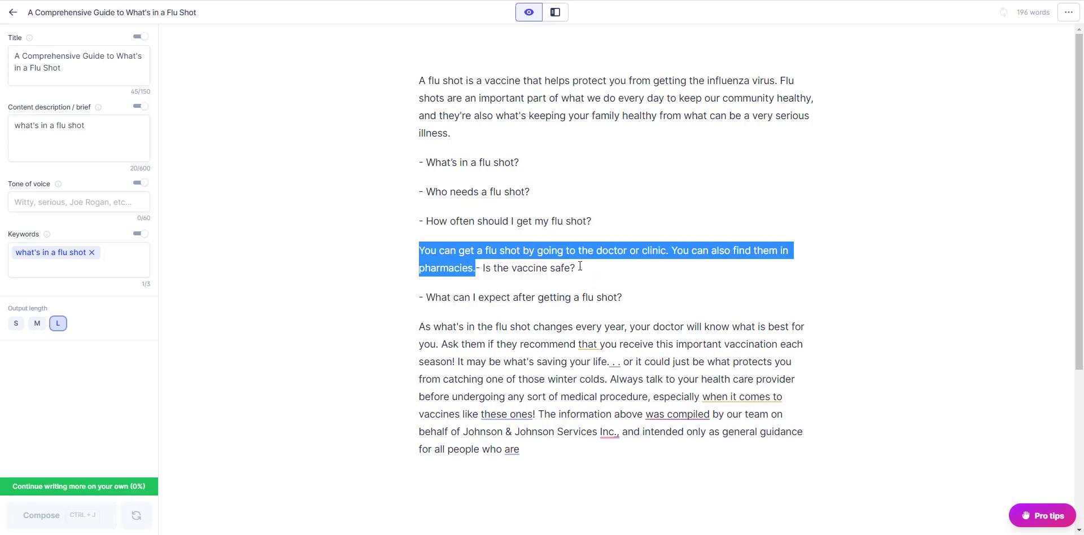
pyautogui.click(478, 269)
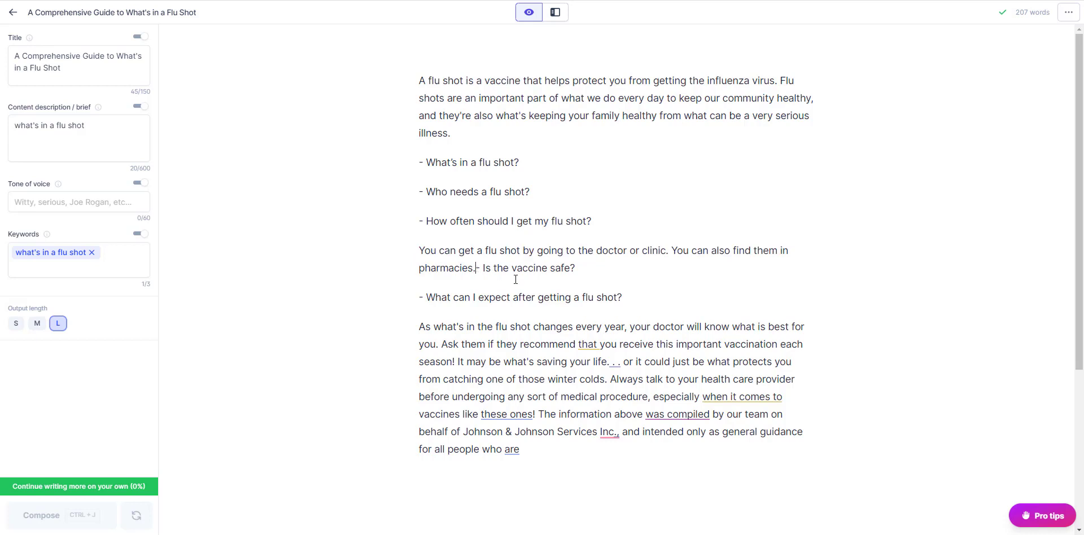
pyautogui.press('Return')
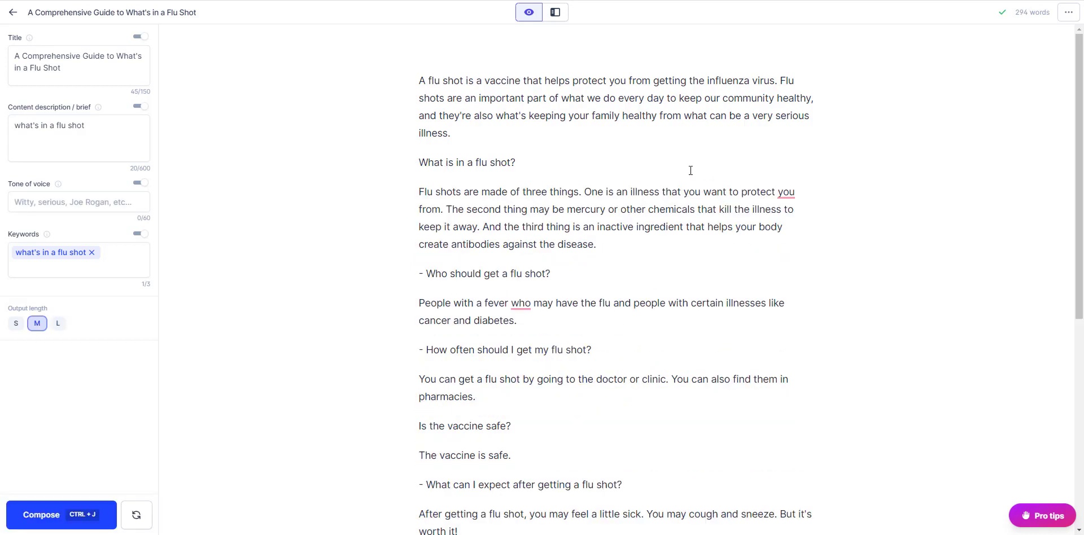
# Review the flu shot article's generated answers, examining the mercury sentence and the section on who should get a flu shot
pyautogui.scroll(-1, 692, 170)
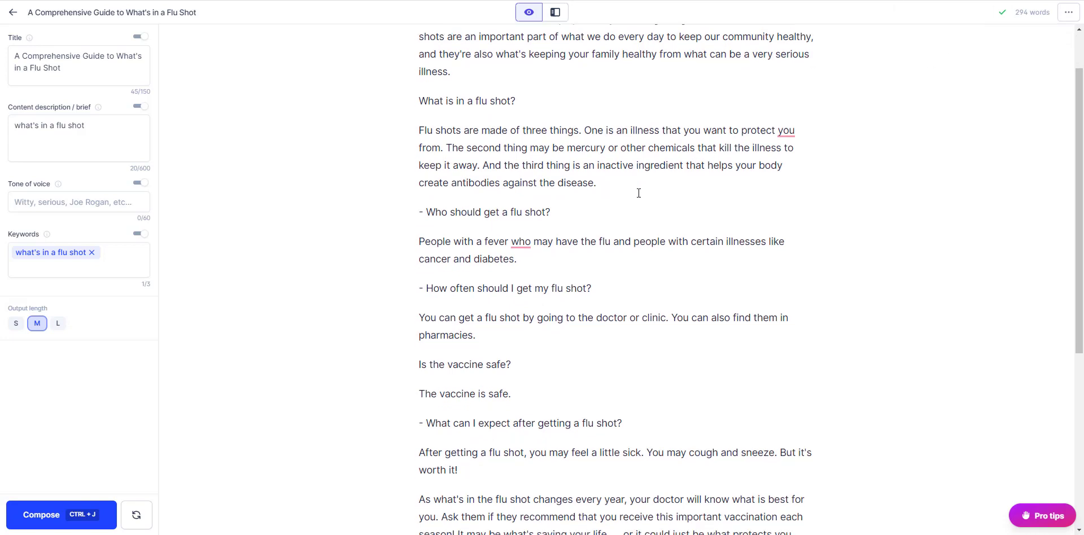
pyautogui.scroll(-1, 639, 193)
pyautogui.scroll(-1, 635, 197)
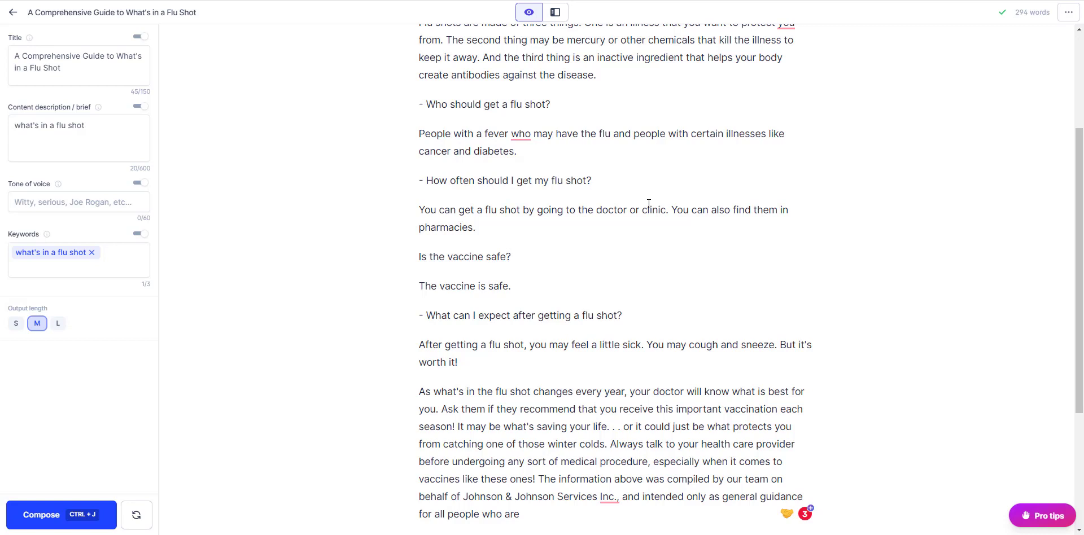
pyautogui.scroll(1, 649, 206)
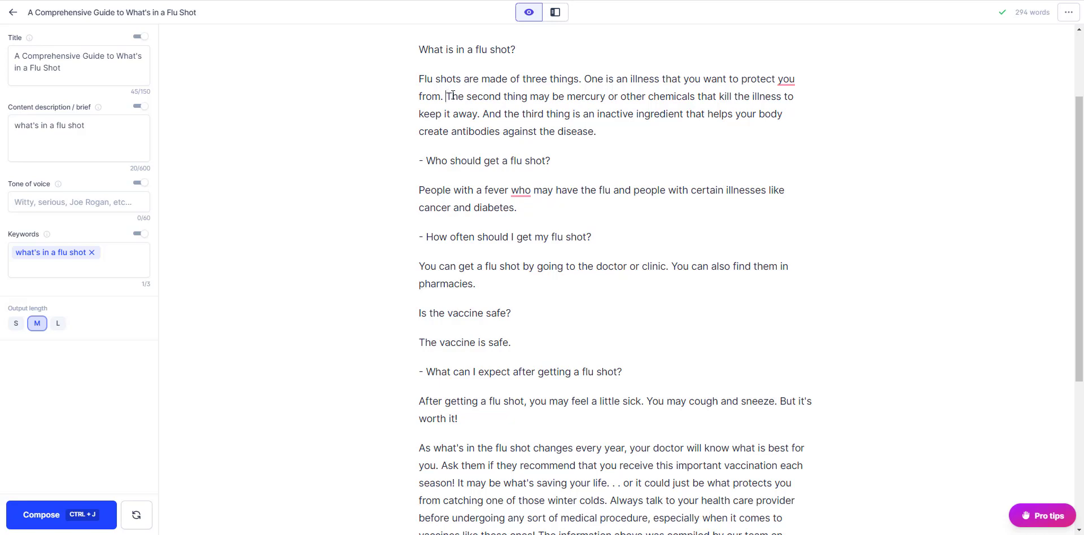
pyautogui.moveTo(446, 96); pyautogui.dragTo(483, 114)
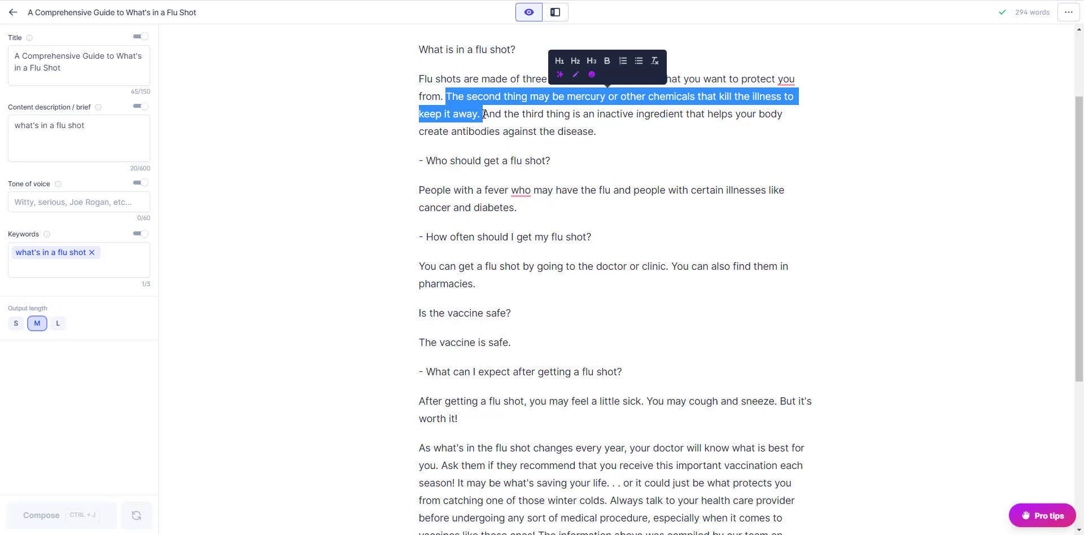
pyautogui.moveTo(426, 161); pyautogui.dragTo(551, 162)
pyautogui.moveTo(420, 191); pyautogui.dragTo(531, 207)
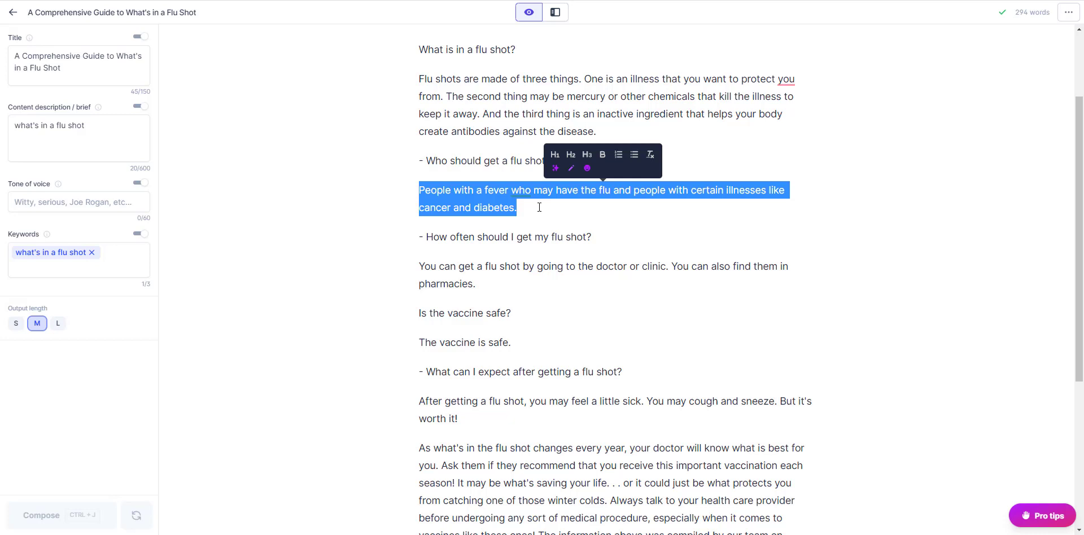
pyautogui.click(539, 207)
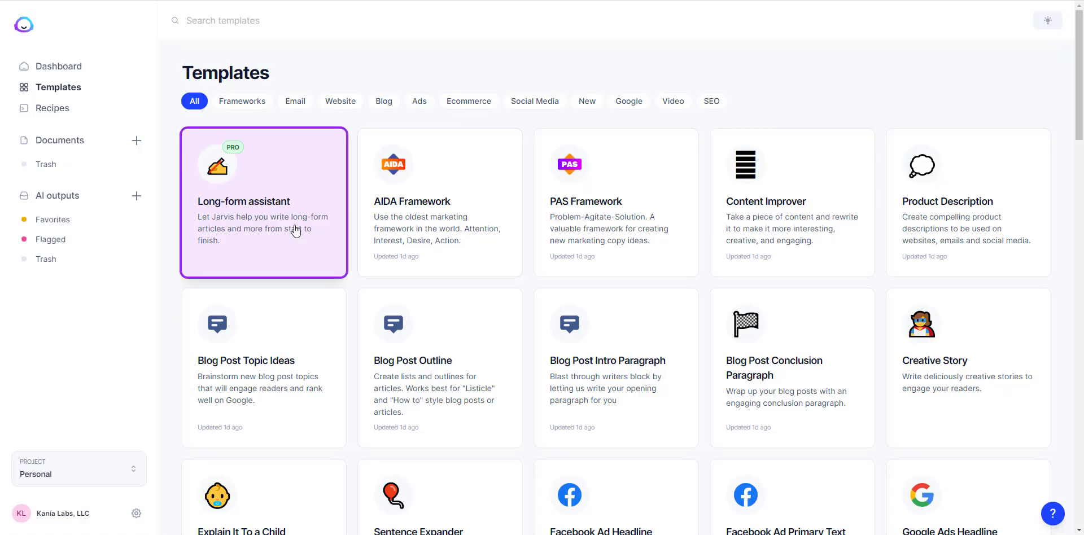
# Start a new blog post workflow with the long-form assistant and add the keyword "how to replace shower head"
pyautogui.click(312, 240)
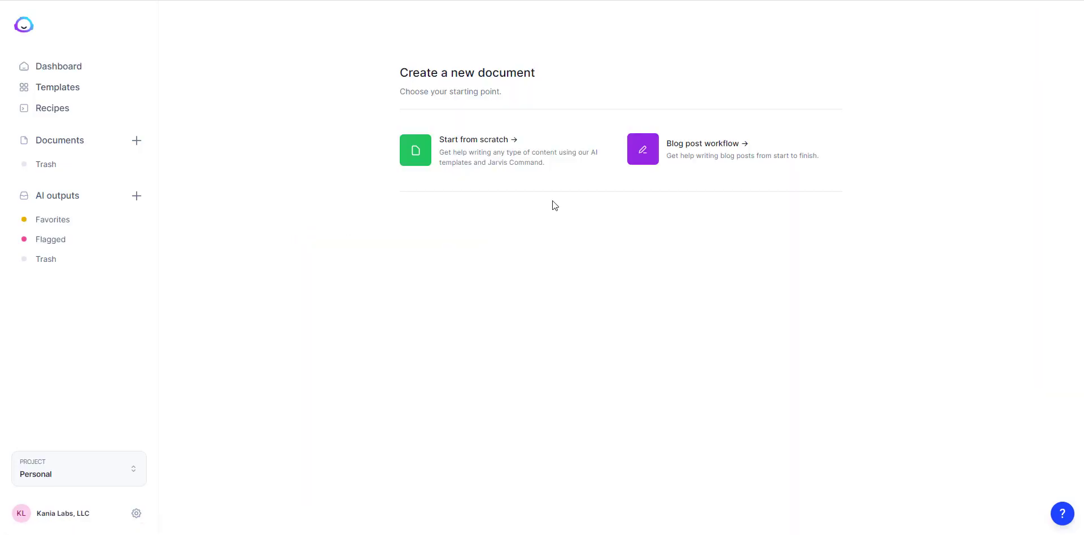
pyautogui.click(706, 157)
pyautogui.click(574, 236)
pyautogui.write('how to replace shower head')
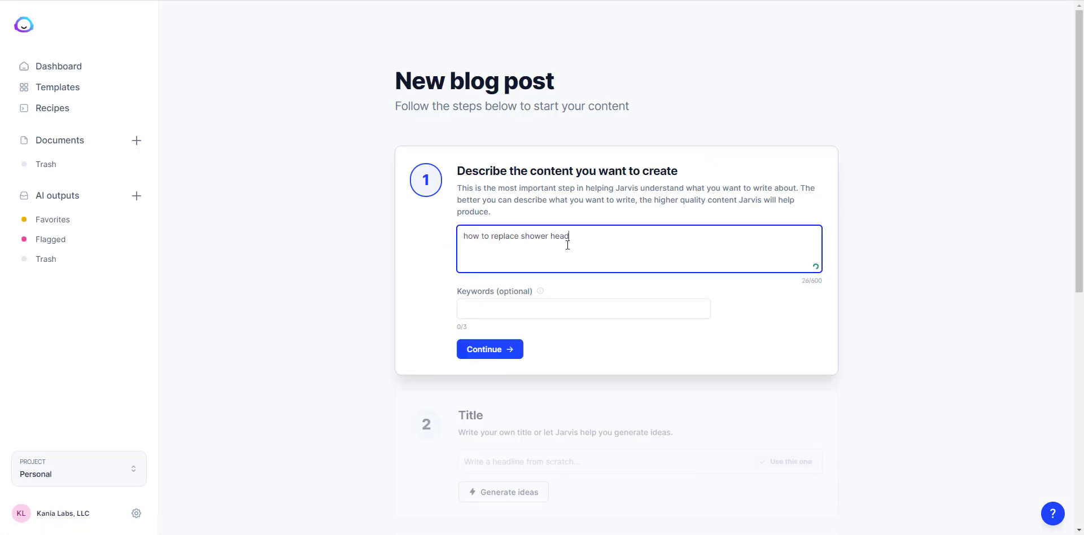
pyautogui.hotkey('ctrl', 'a')
pyautogui.hotkey('ctrl', 'x')
pyautogui.click(527, 310)
pyautogui.hotkey('ctrl', 'v')
pyautogui.press('Return')
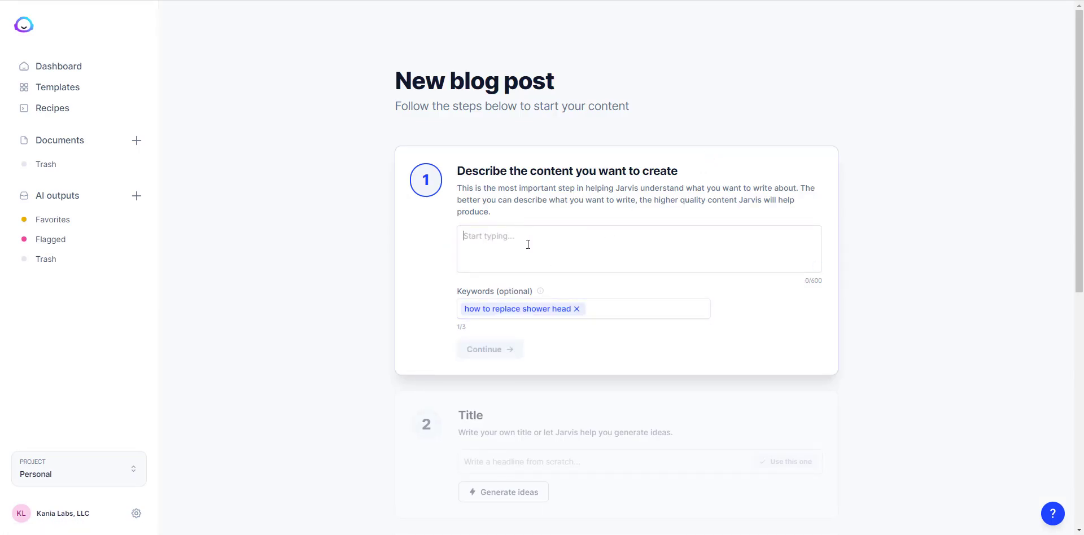
# Describe the content as "A complete guide to swapping your showerheads" and continue to the title stage
pyautogui.click(528, 244)
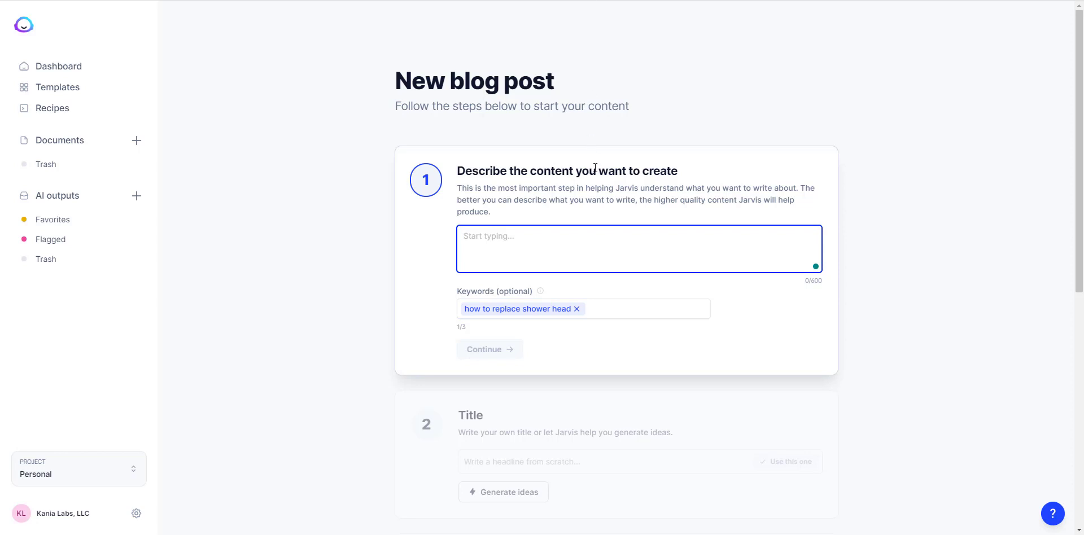
pyautogui.write('A complete')
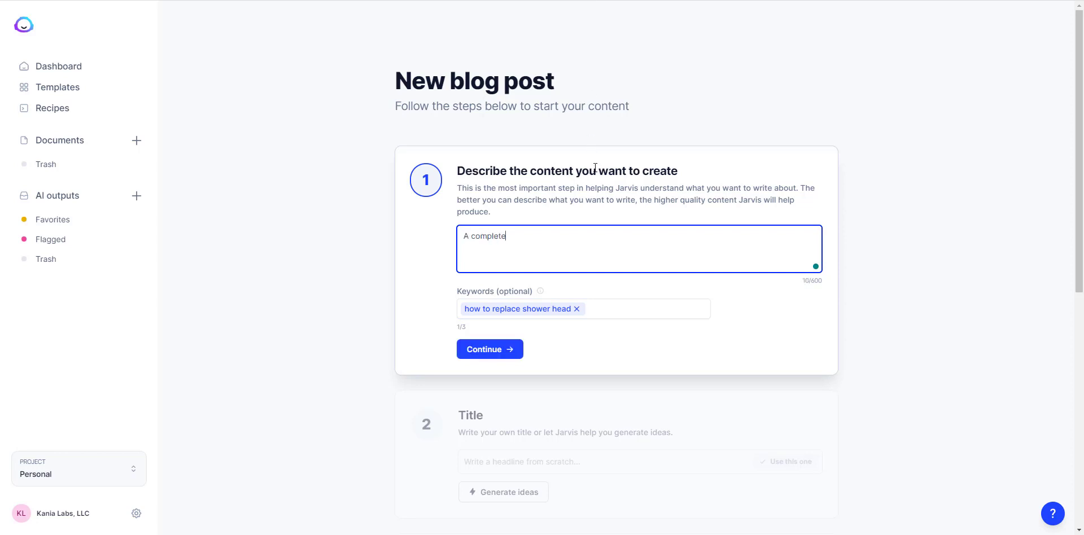
pyautogui.write(' guide to swapping your showerheads')
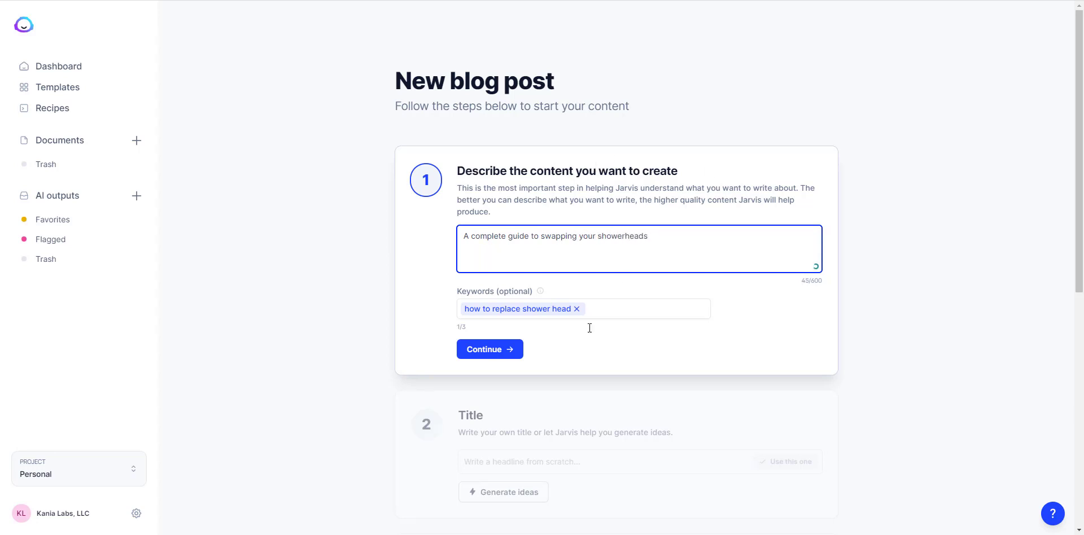
pyautogui.click(508, 350)
# Generate two rounds of title ideas from "how to replace shower head" and use "How to Remove Your Old Showerhead in 3 Easy Steps"
pyautogui.click(569, 273)
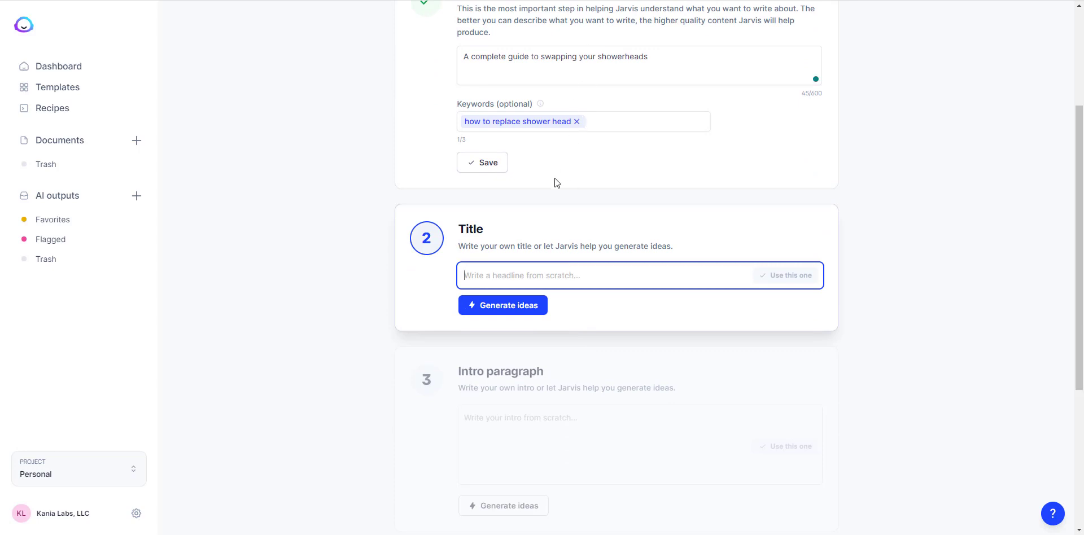
pyautogui.hotkey('ctrl', 'v')
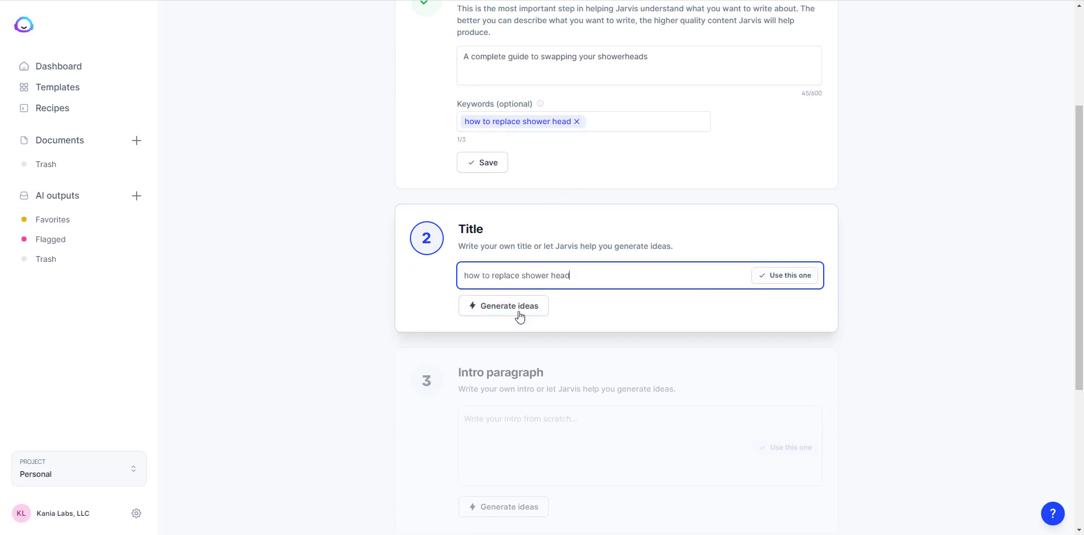
pyautogui.click(519, 313)
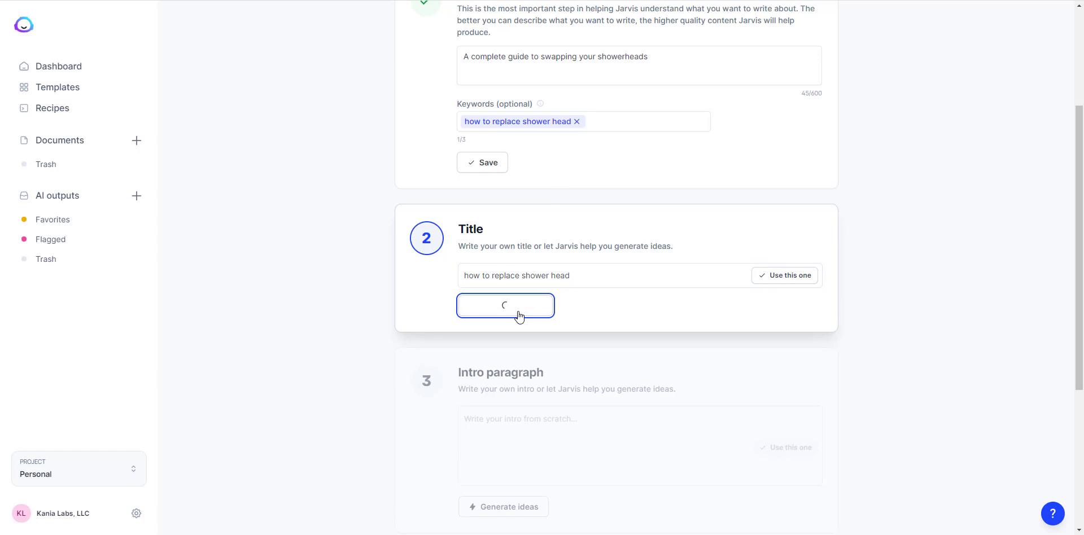
pyautogui.scroll(-1, 531, 389)
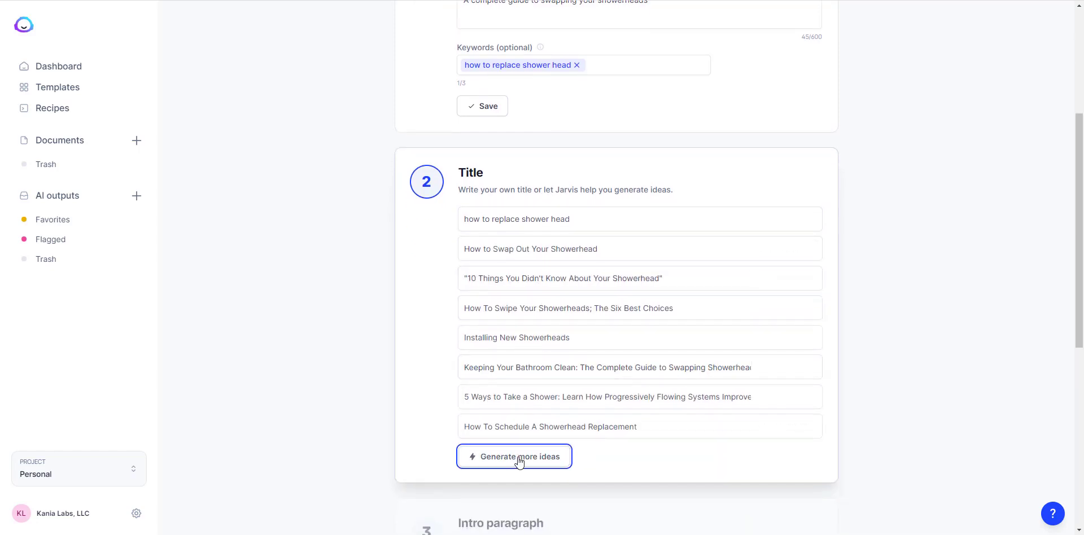
pyautogui.click(517, 457)
pyautogui.scroll(-2, 819, 353)
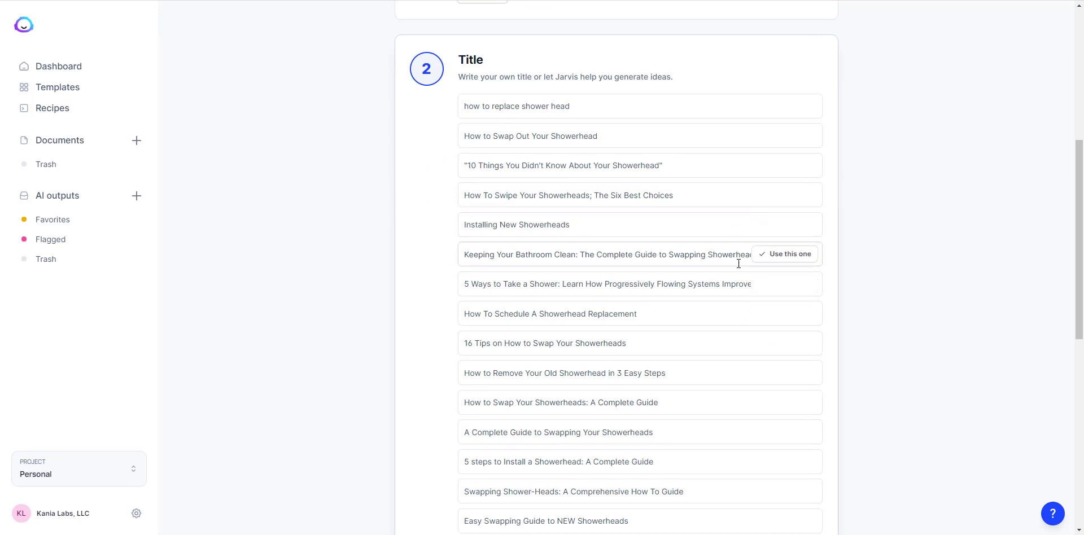
pyautogui.scroll(-1, 748, 377)
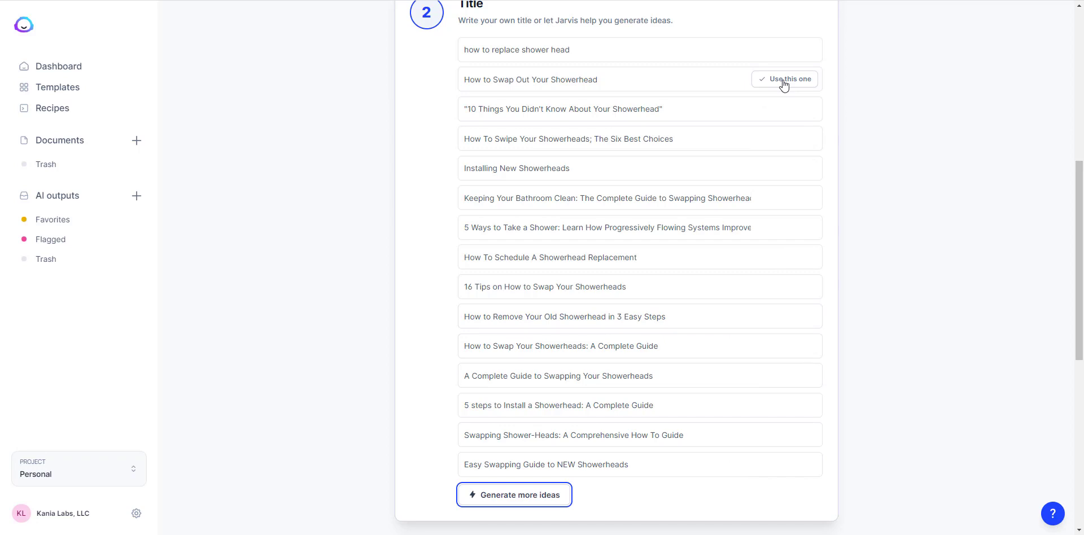
pyautogui.click(786, 316)
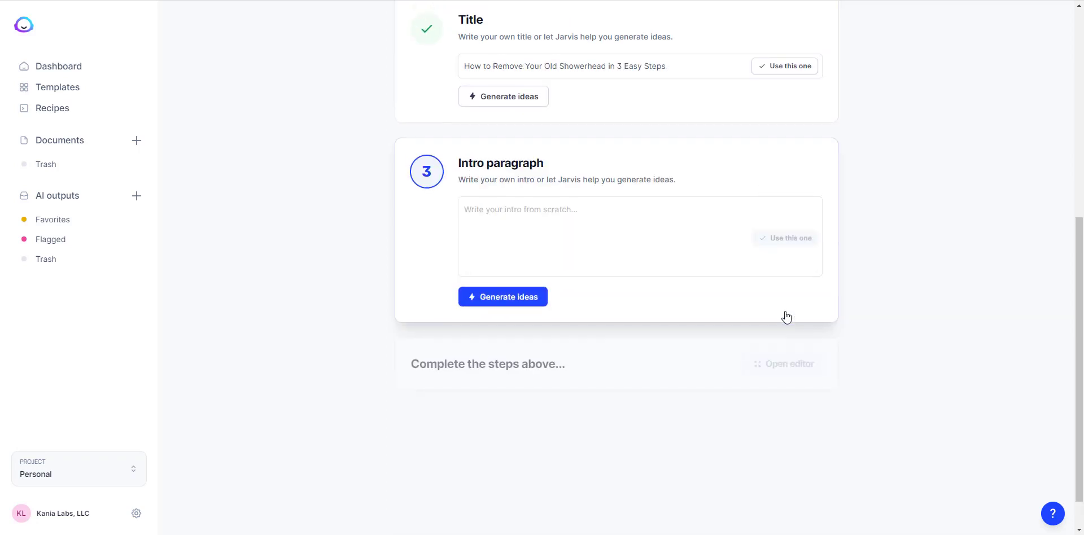
# Generate intro ideas, use the one beginning "Have you ever dreamed of how much better your shower would be", and open the editor
pyautogui.click(561, 256)
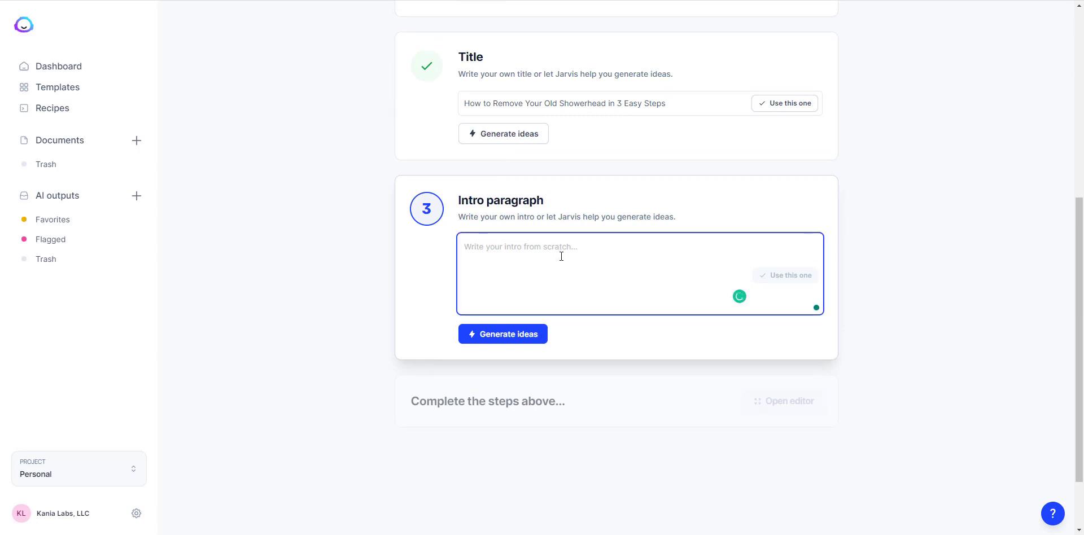
pyautogui.click(497, 335)
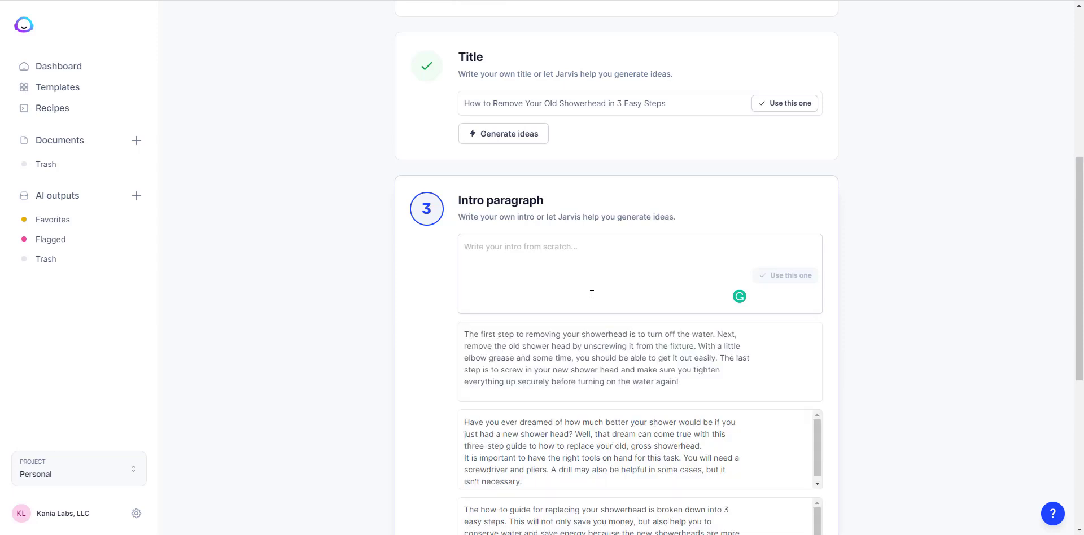
pyautogui.scroll(-2, 592, 295)
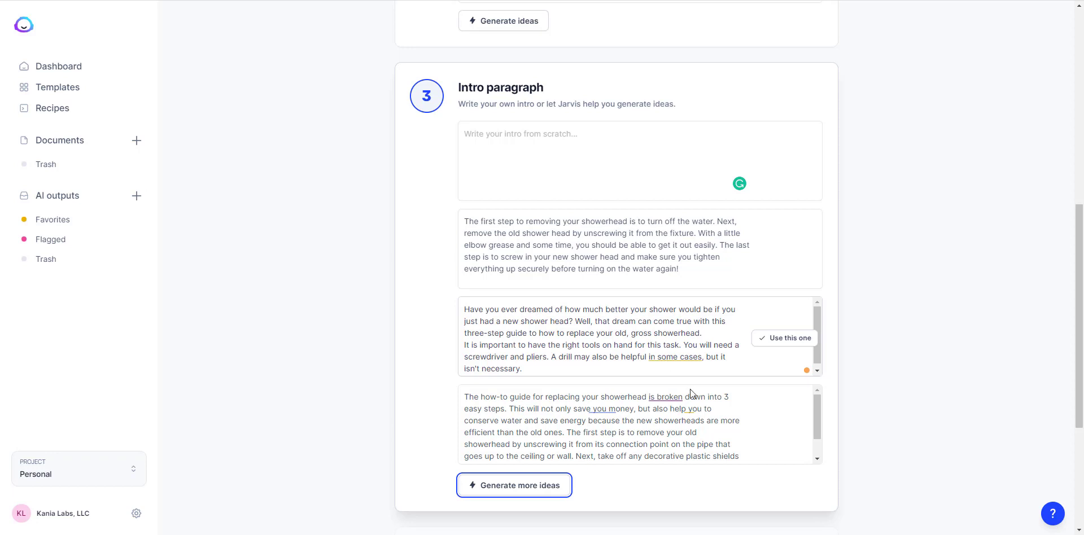
pyautogui.click(785, 338)
pyautogui.click(775, 317)
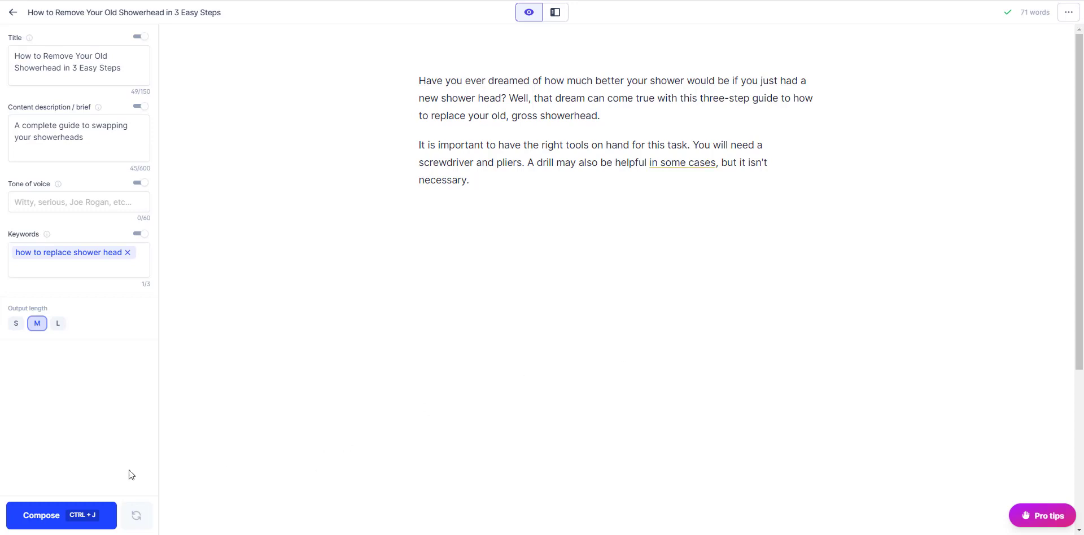
# Compose the showerhead article's body in three passes, continuing the unfinished sentences with "you should" and "and make sure" between passes
pyautogui.click(48, 517)
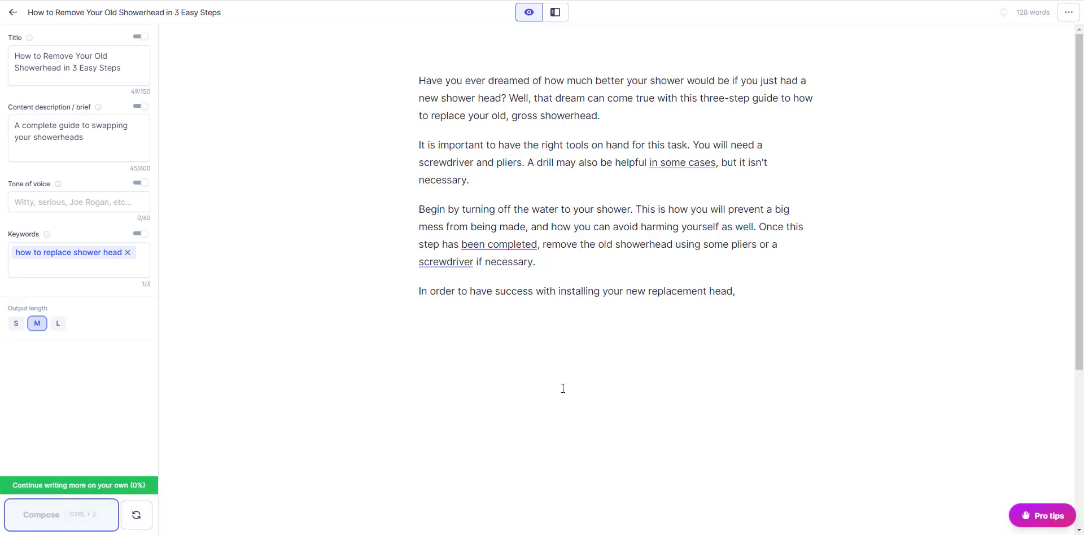
pyautogui.click(741, 292)
pyautogui.write('you should')
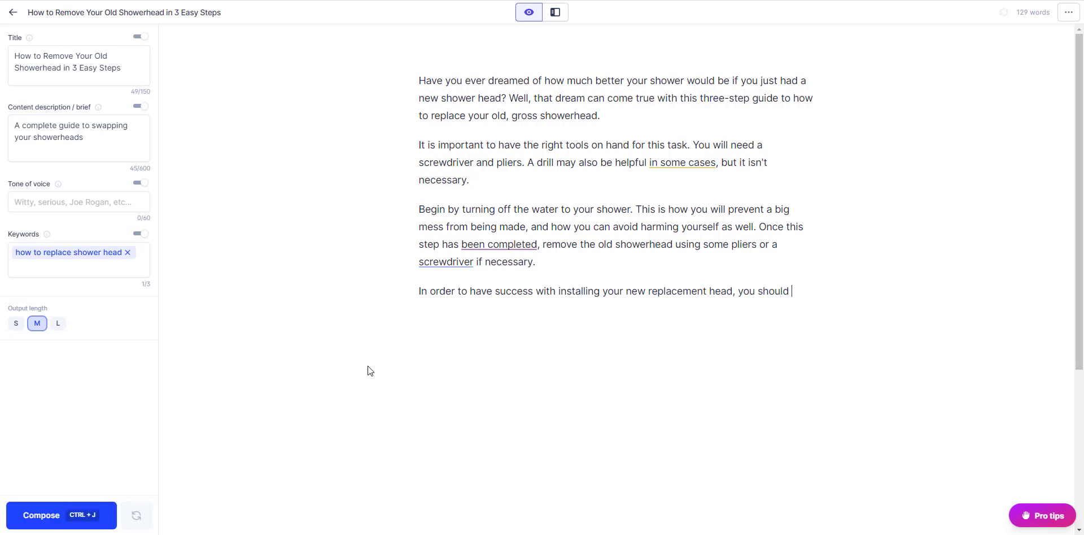
pyautogui.click(34, 517)
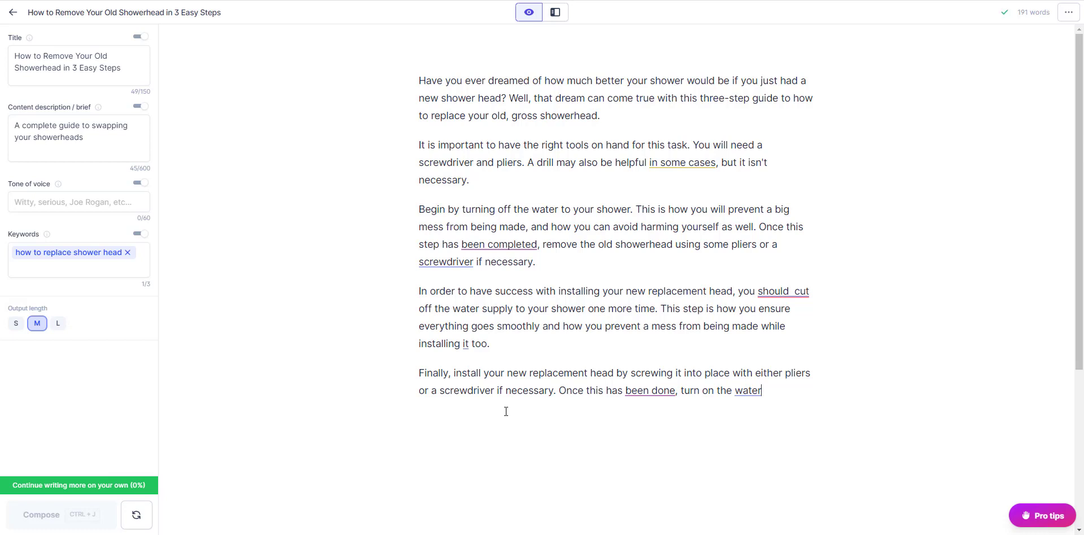
pyautogui.write('and make sure')
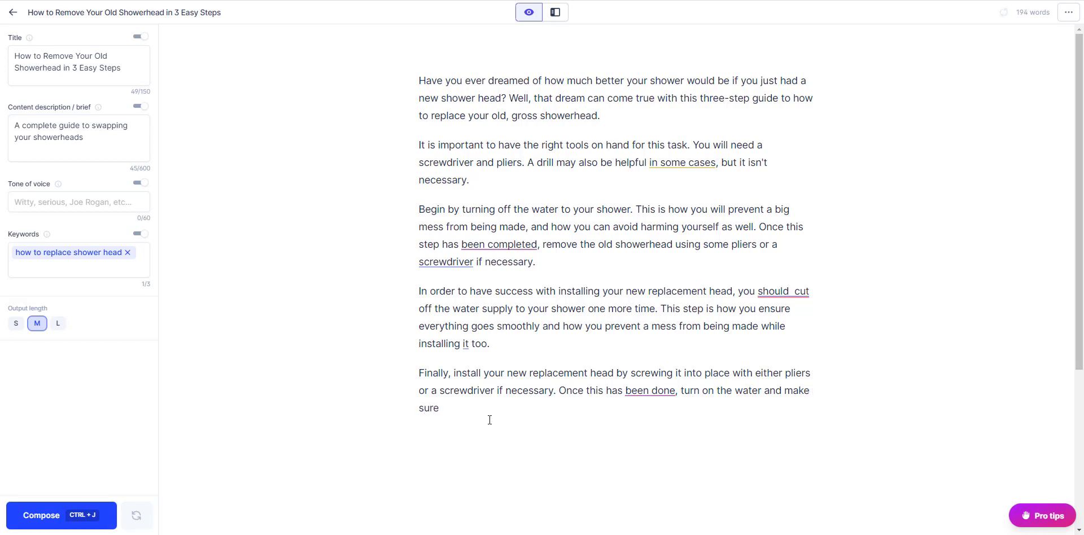
pyautogui.click(42, 514)
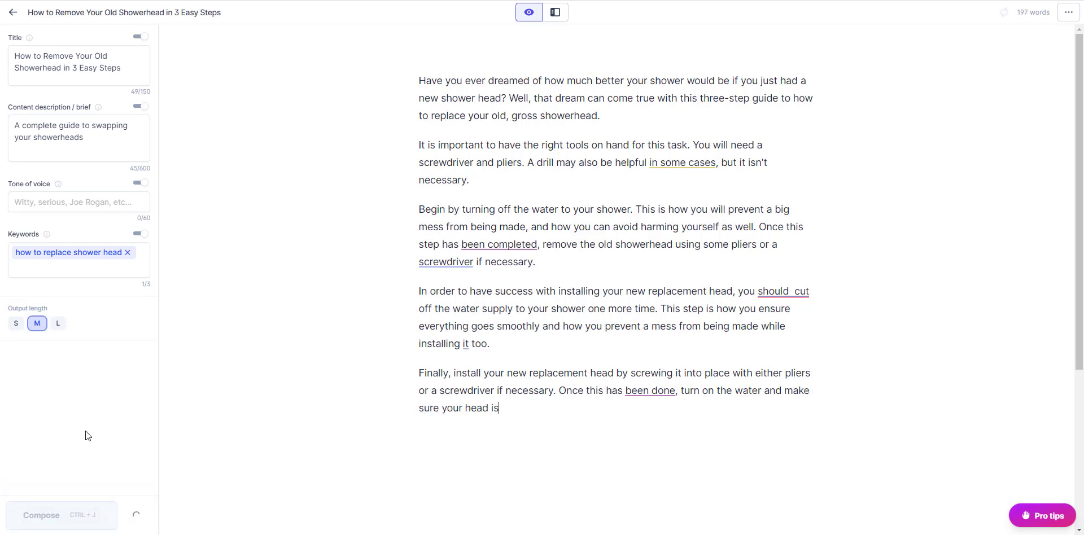